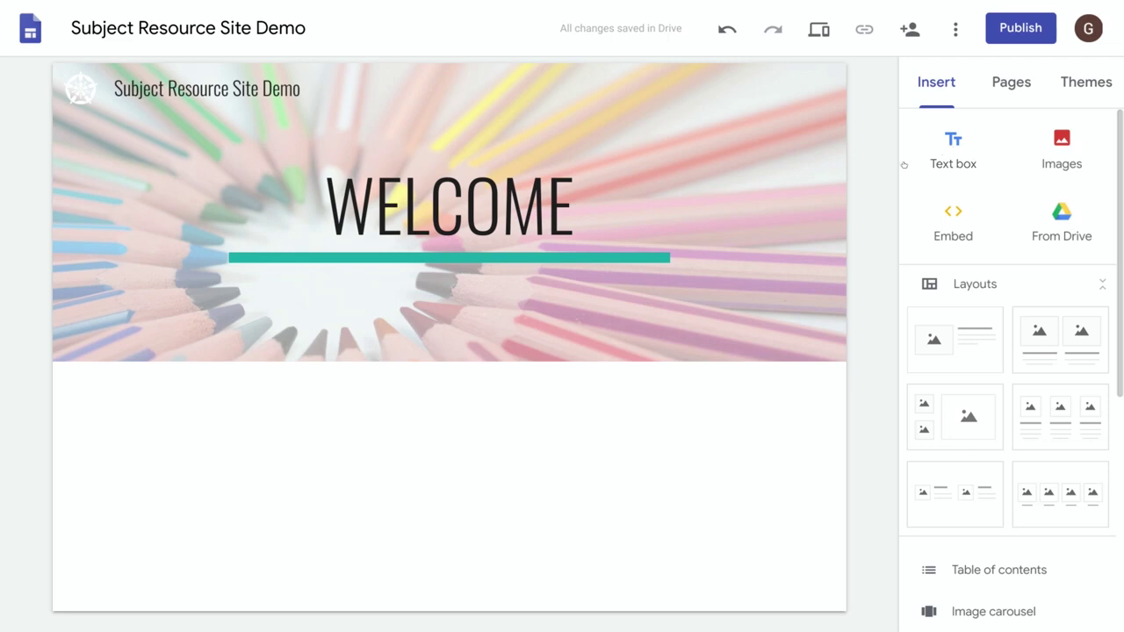
Step: Add a text box below the header banner containing "Welcome to our site"
double_click(331, 441)
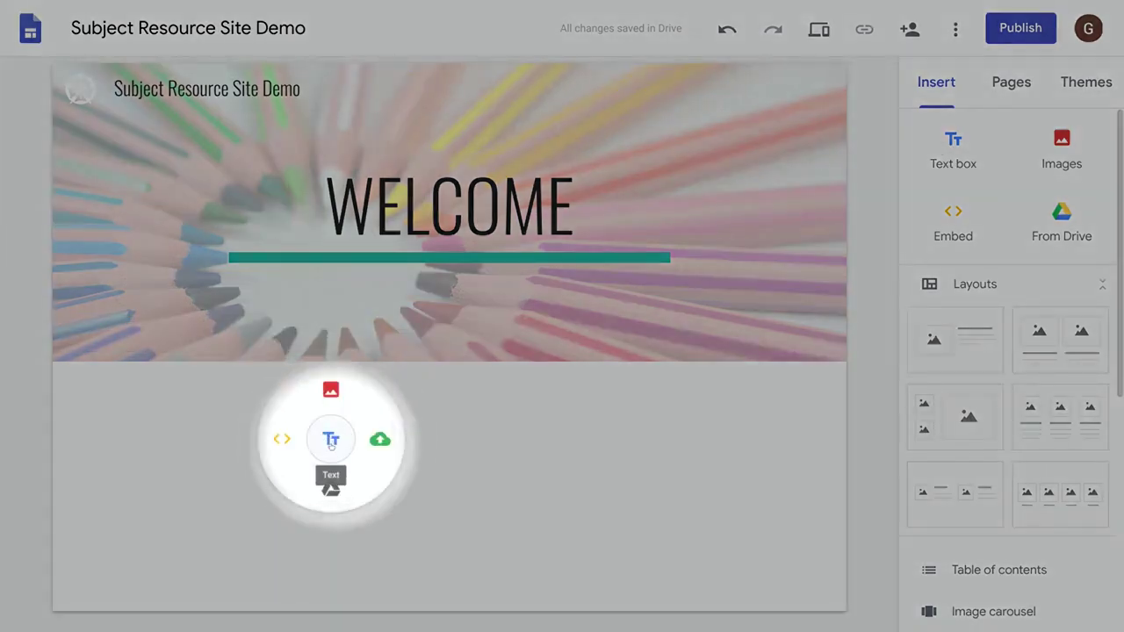
left_click(331, 442)
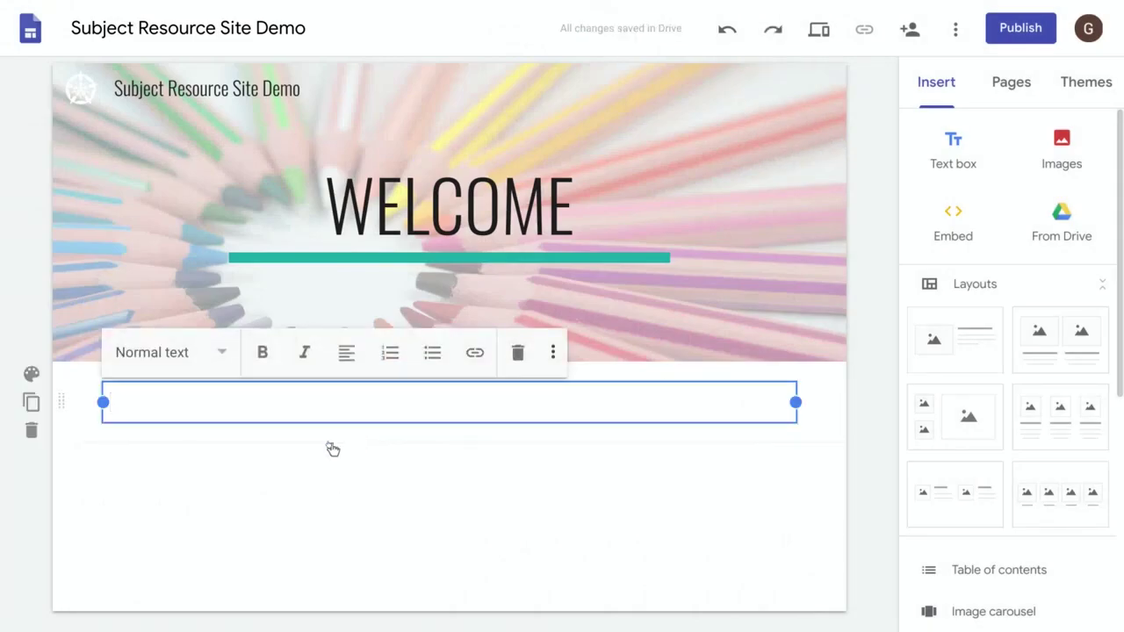
type("W")
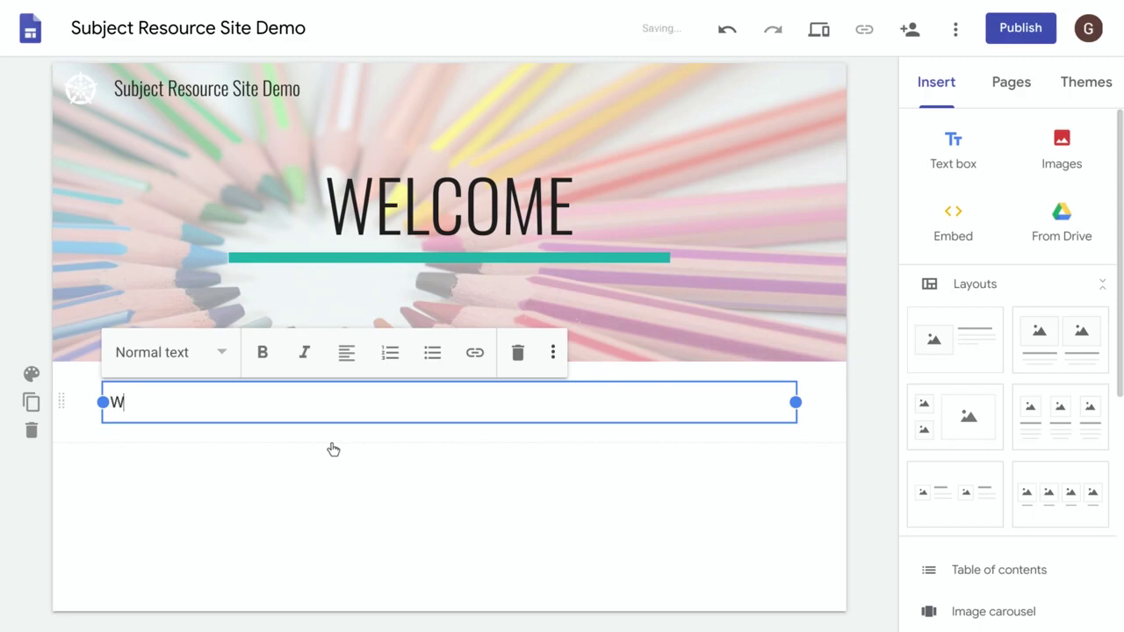
type("elcome to our lsite")
key("BackSpace")
key("BackSpace")
key("BackSpace")
key("BackSpace")
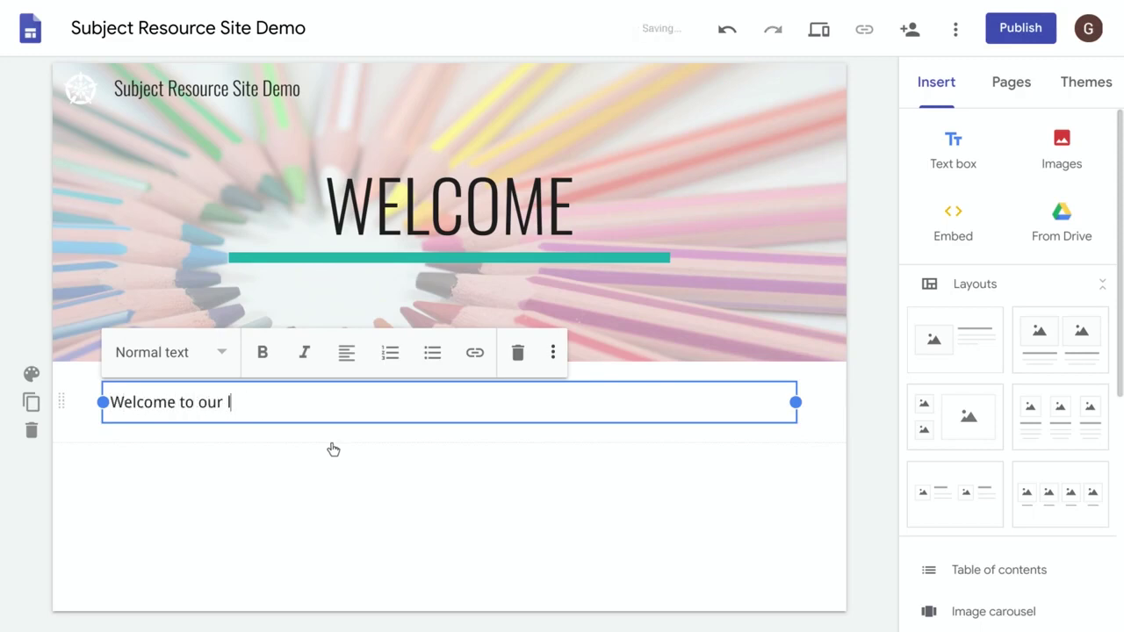
type("site")
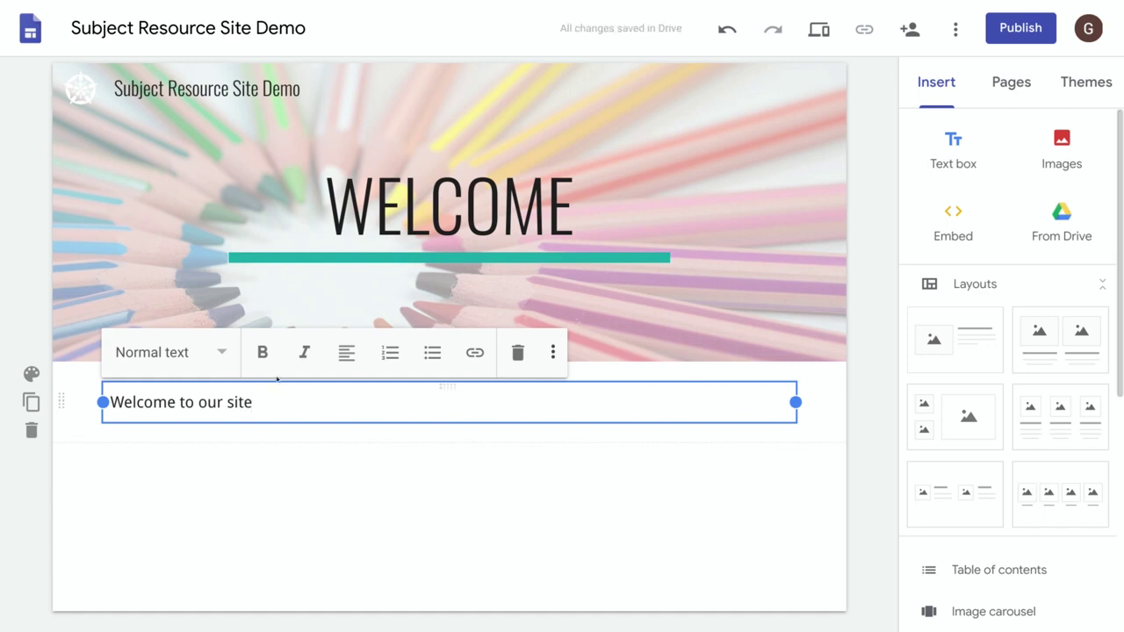
Step: Try the Title, Heading and Sub-heading styles on the welcome text, and return it to Normal text
left_click(171, 352)
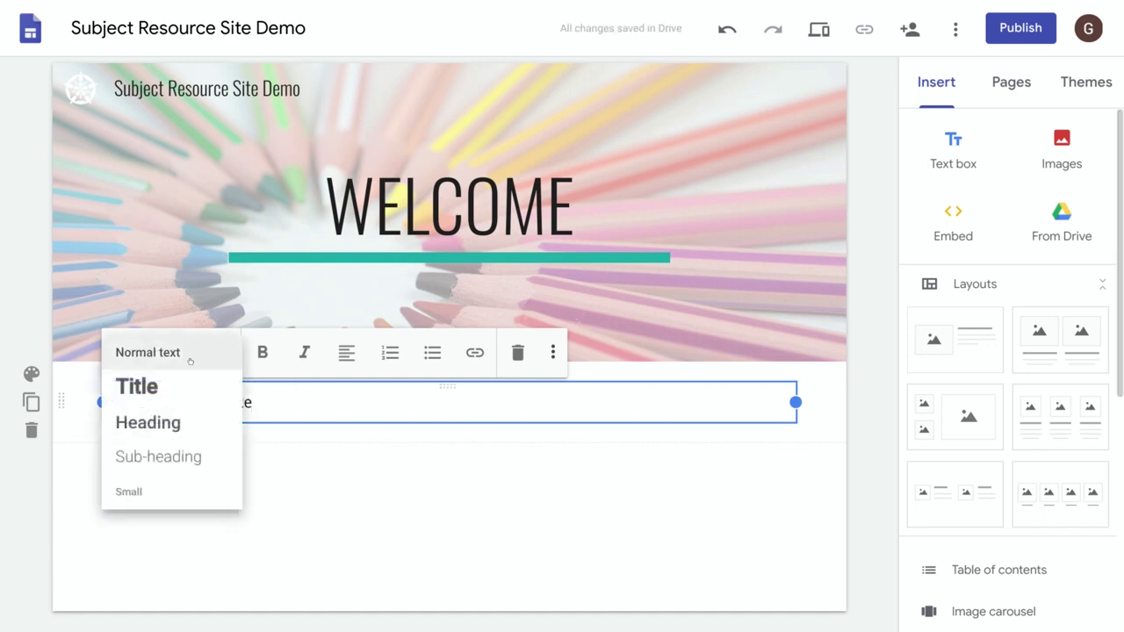
left_click(145, 387)
left_click(158, 351)
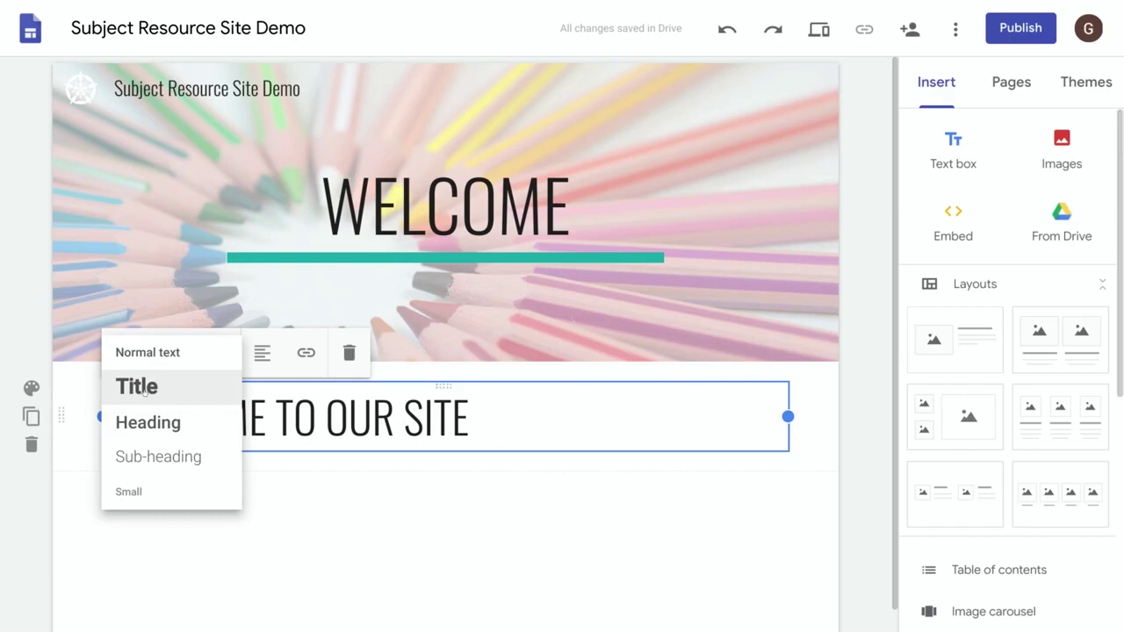
left_click(145, 423)
left_click(158, 349)
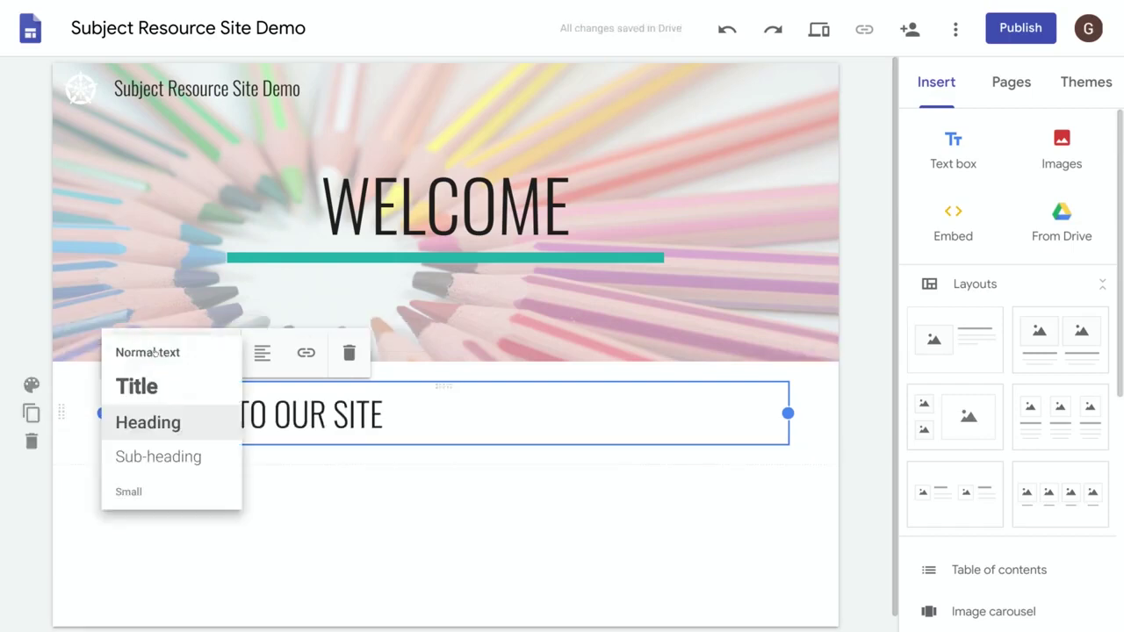
left_click(156, 464)
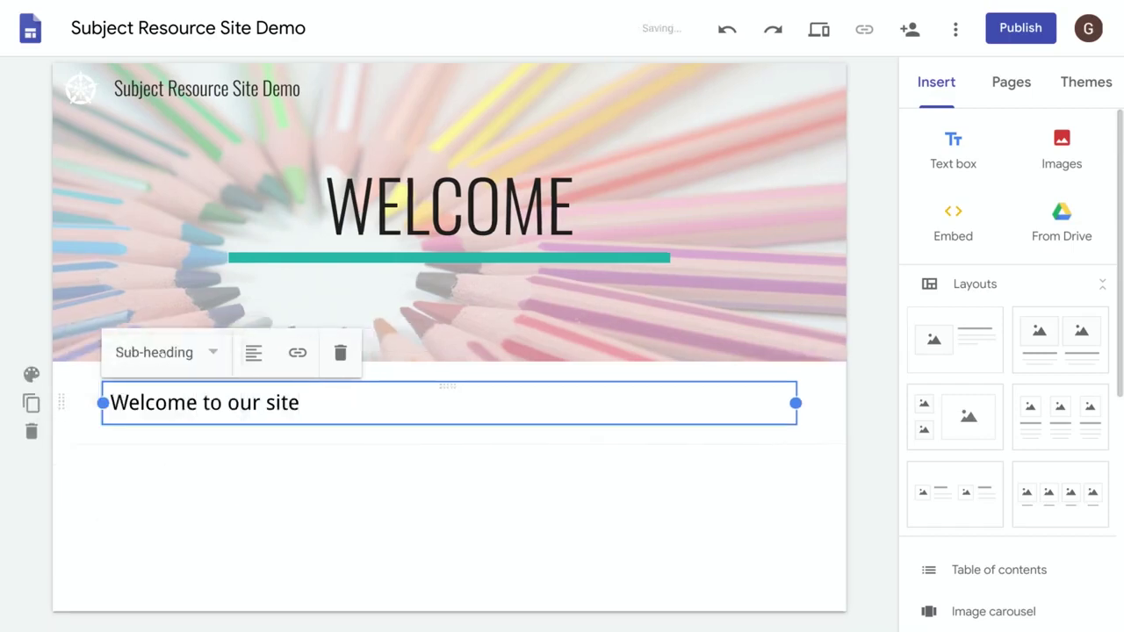
left_click(164, 351)
left_click(141, 349)
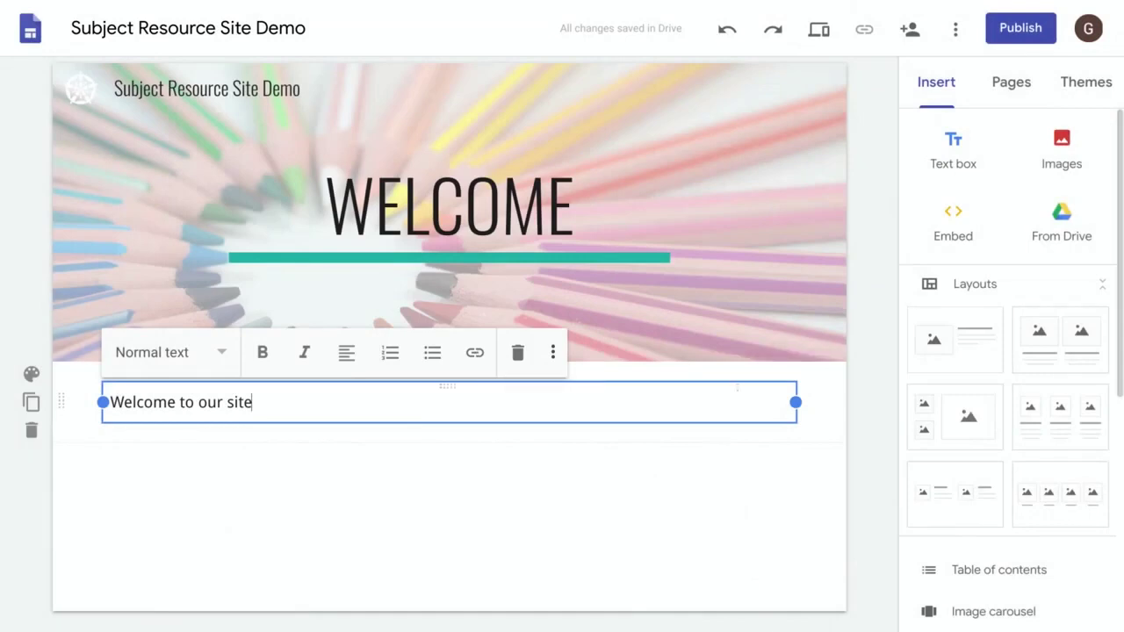
Step: Narrow the welcome text box to about half the section width and reposition it in the section's left half
left_click_drag(795, 402, 439, 401)
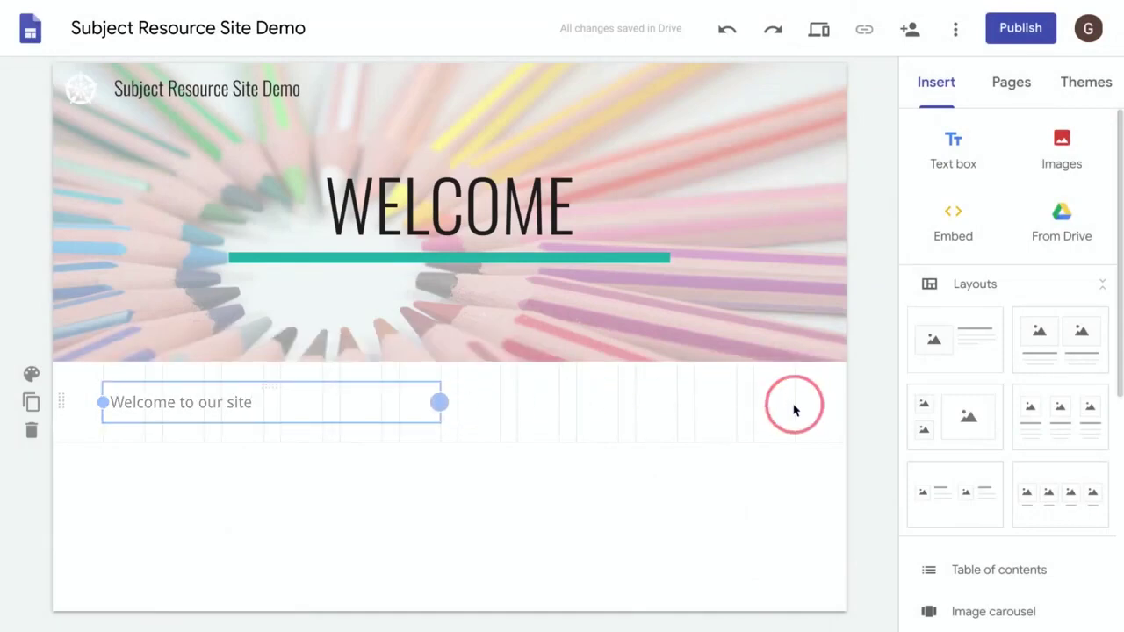
left_click(243, 404)
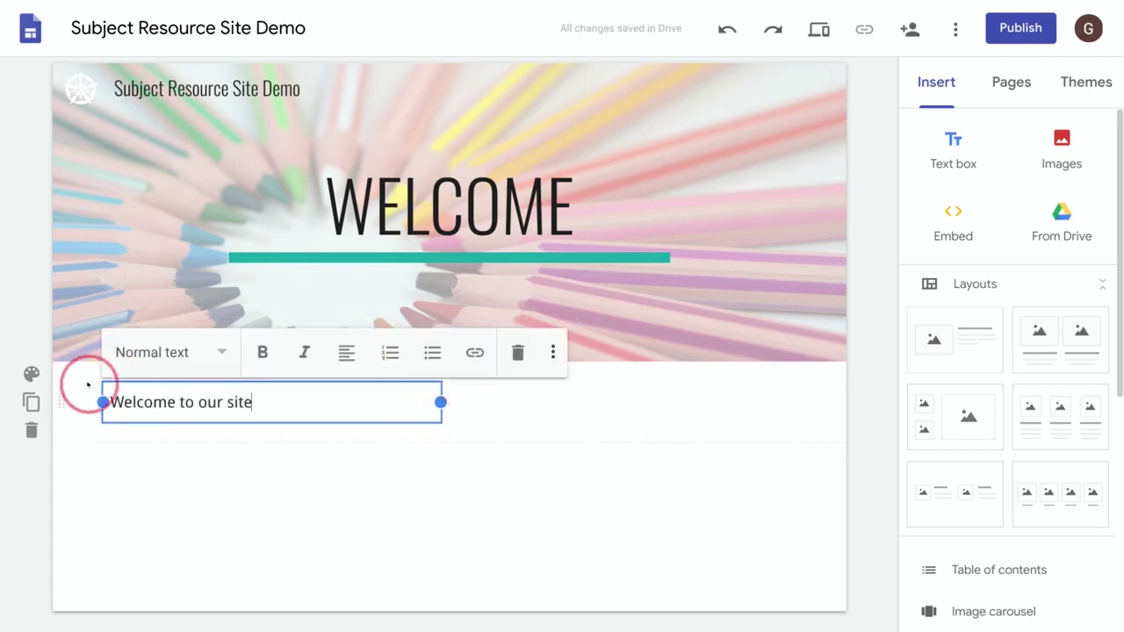
left_click_drag(103, 381, 493, 398)
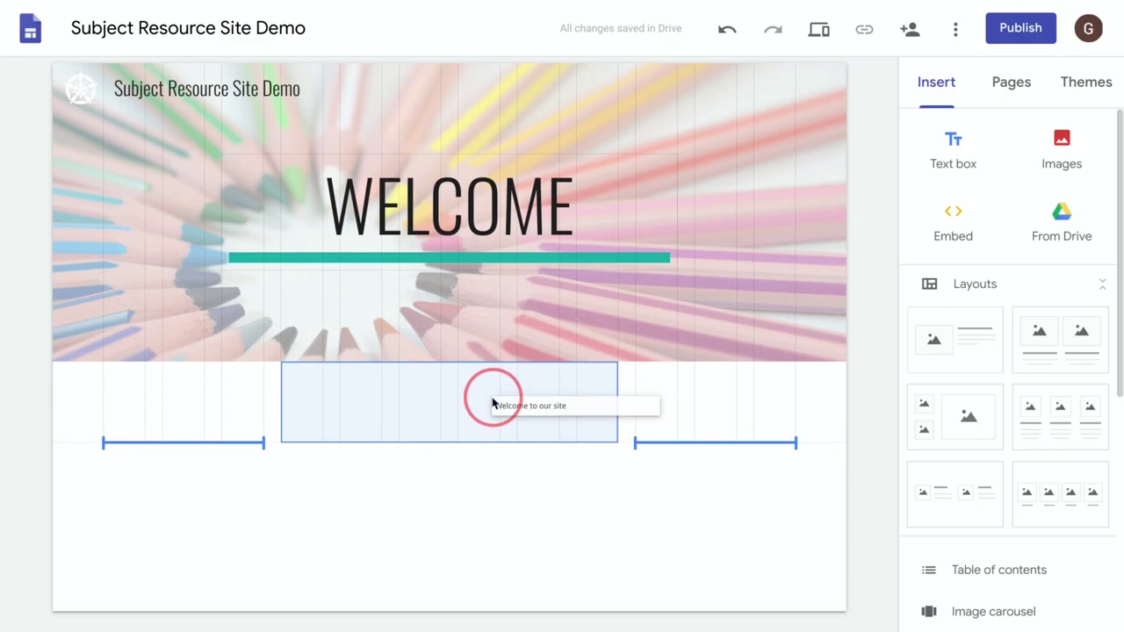
left_click_drag(492, 403, 273, 414)
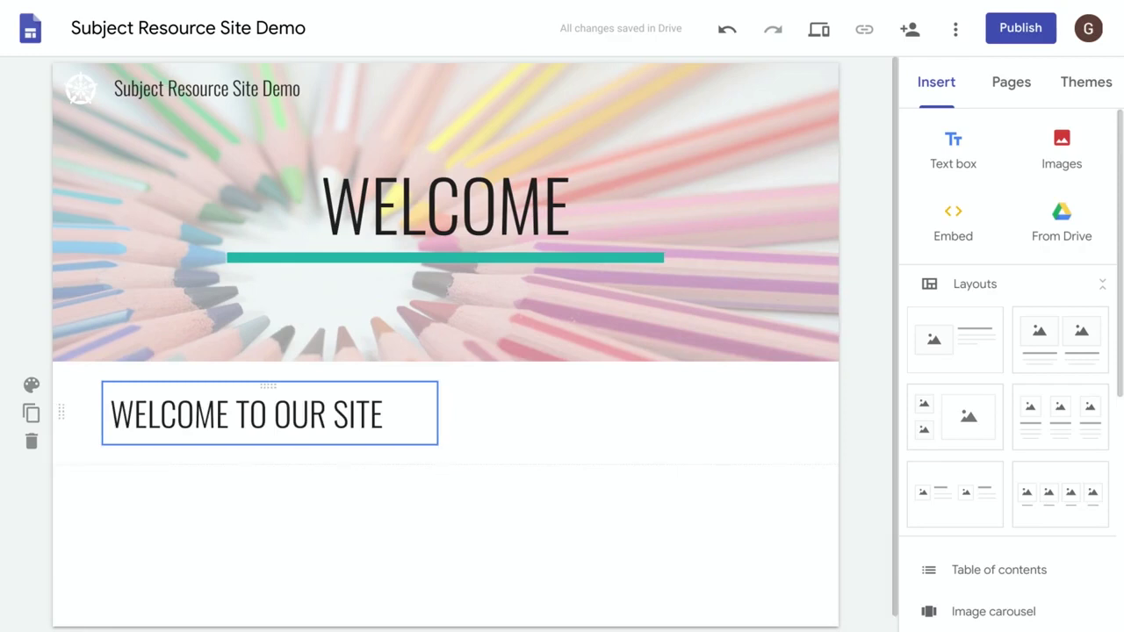
Step: Insert the puppy photo from the Images folder in Google Drive into the page
double_click(442, 516)
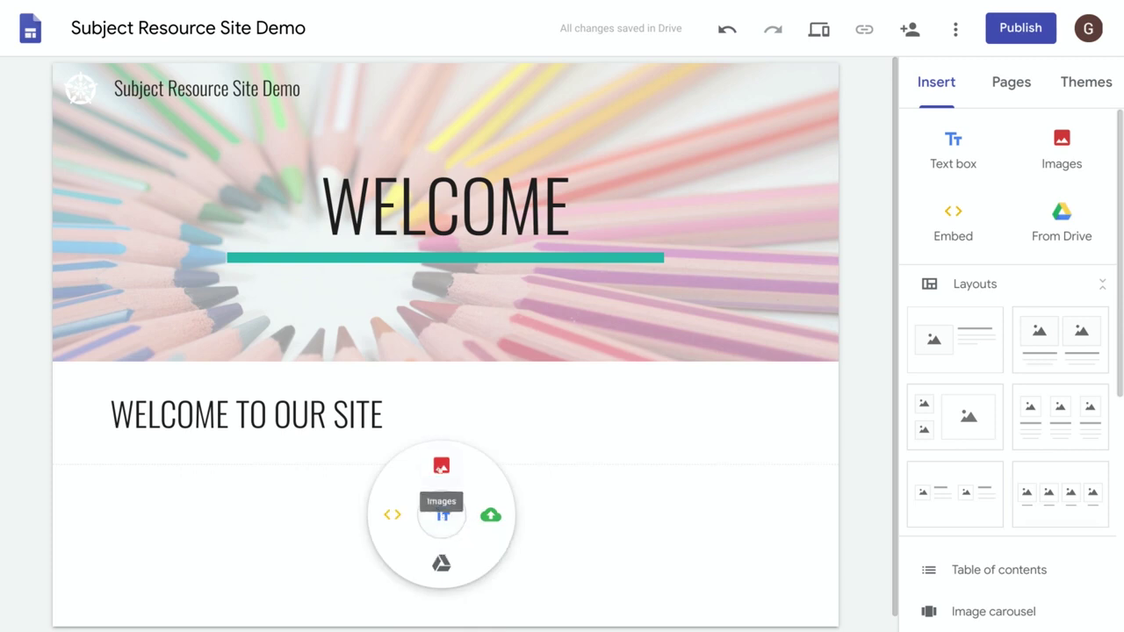
left_click(679, 507)
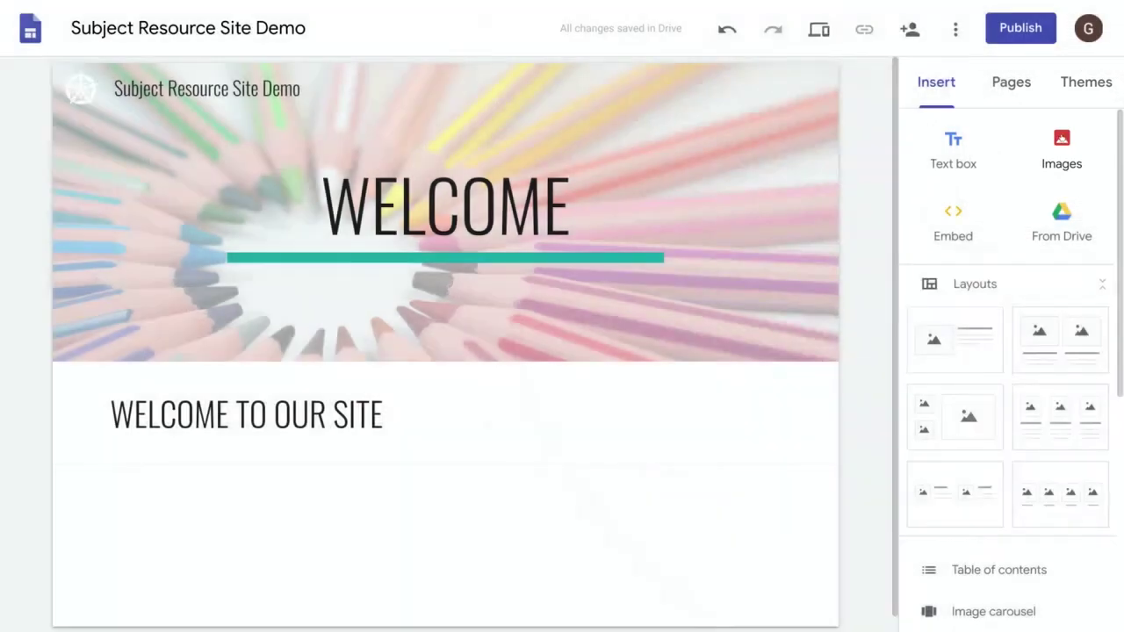
left_click(1062, 151)
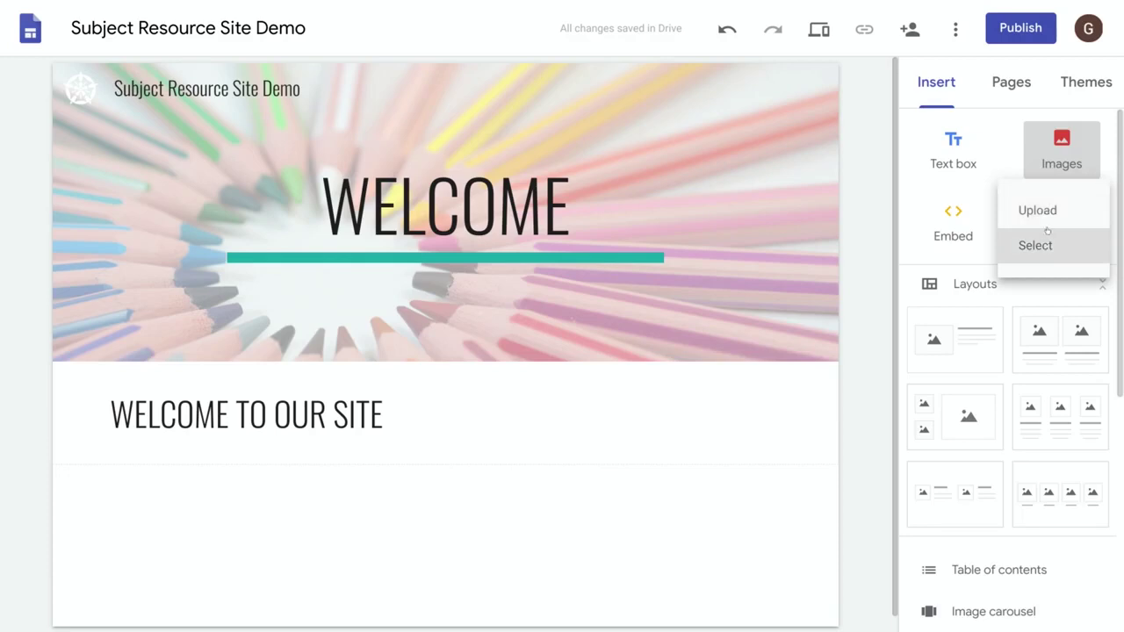
left_click(1042, 245)
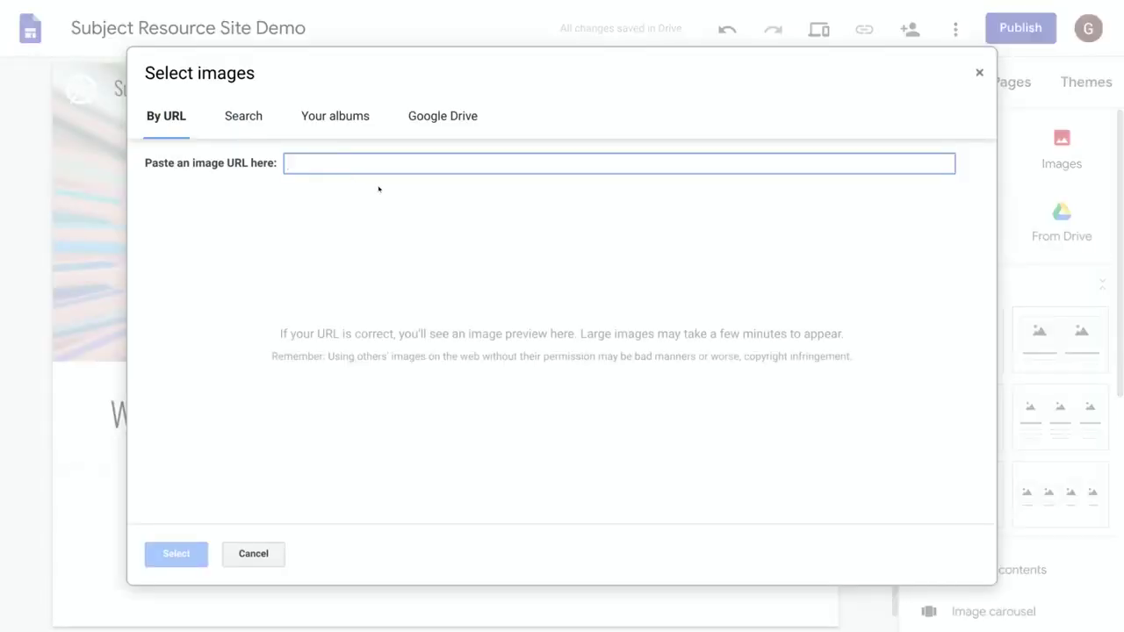
left_click(257, 125)
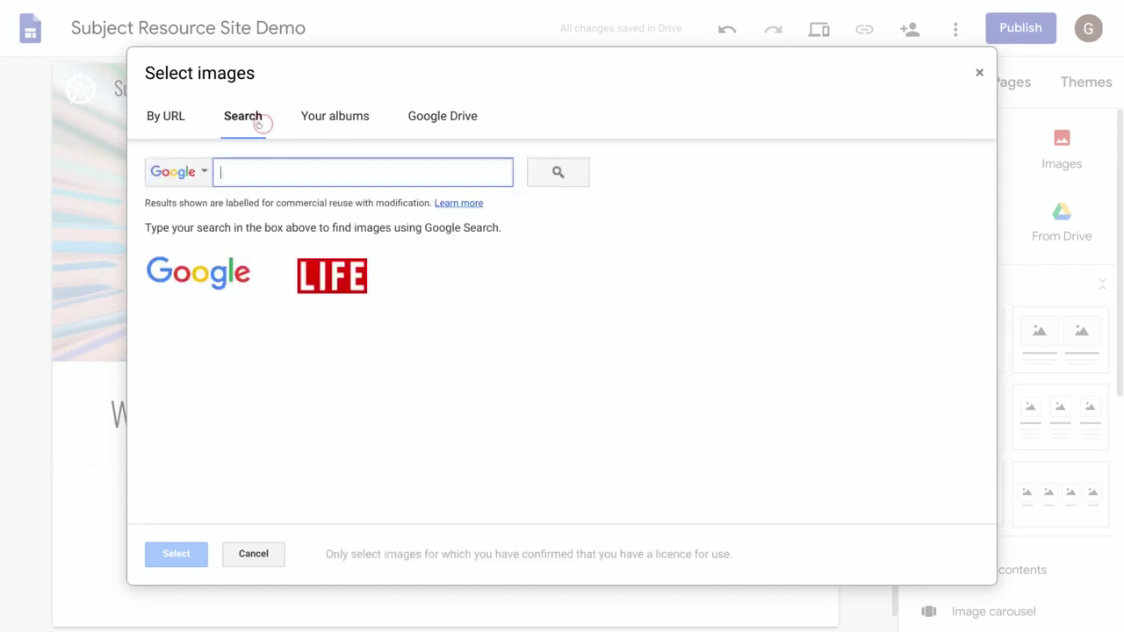
left_click(452, 123)
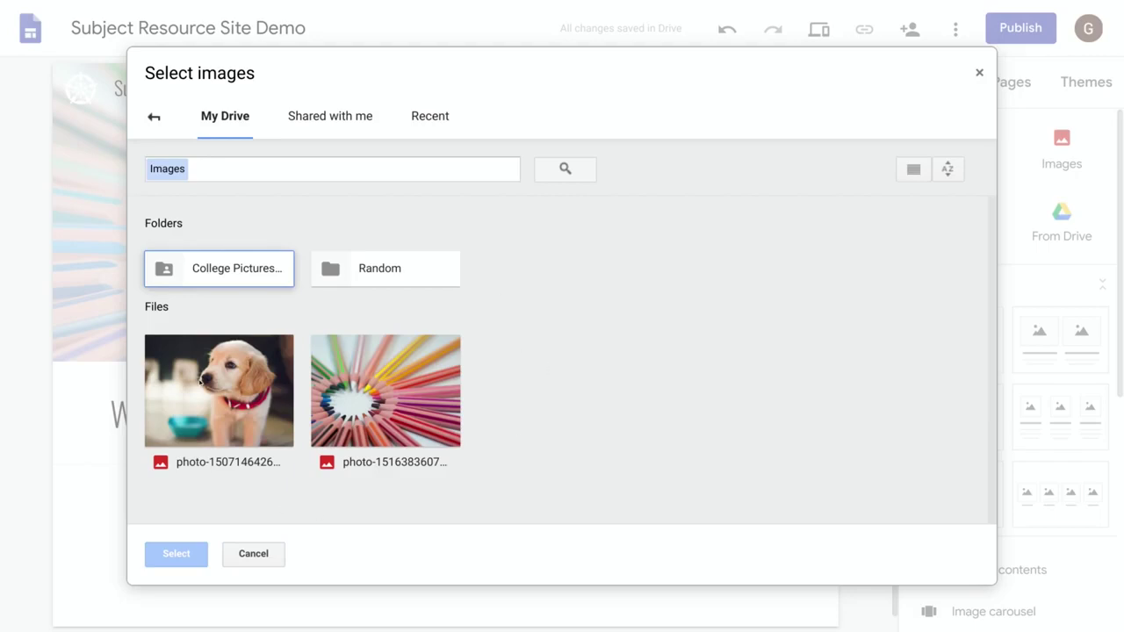
left_click(201, 380)
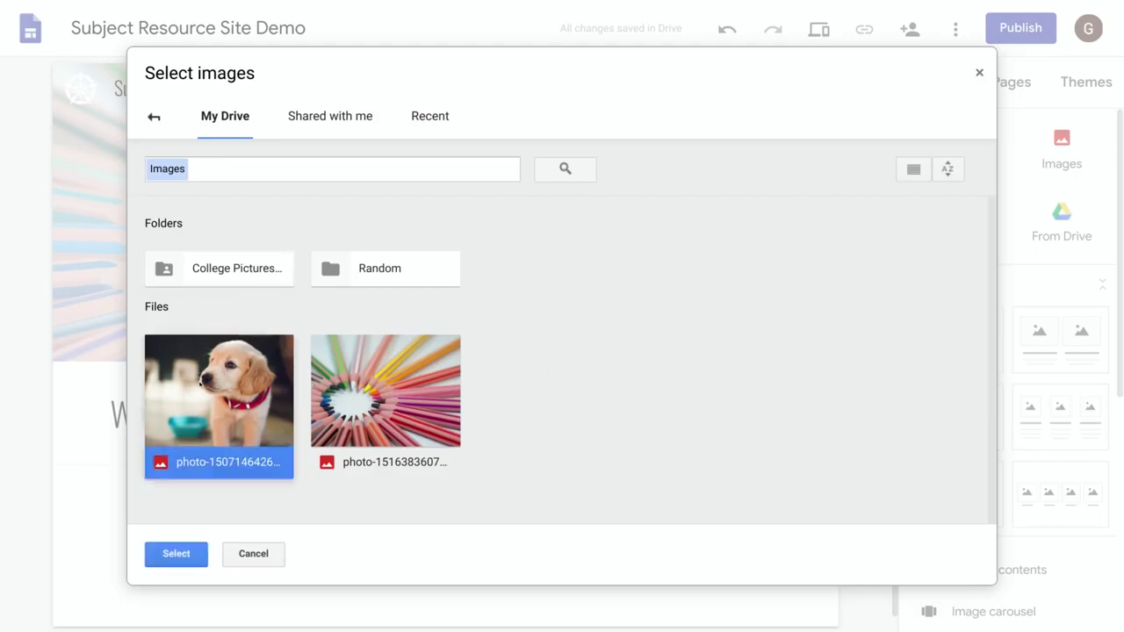
left_click(175, 554)
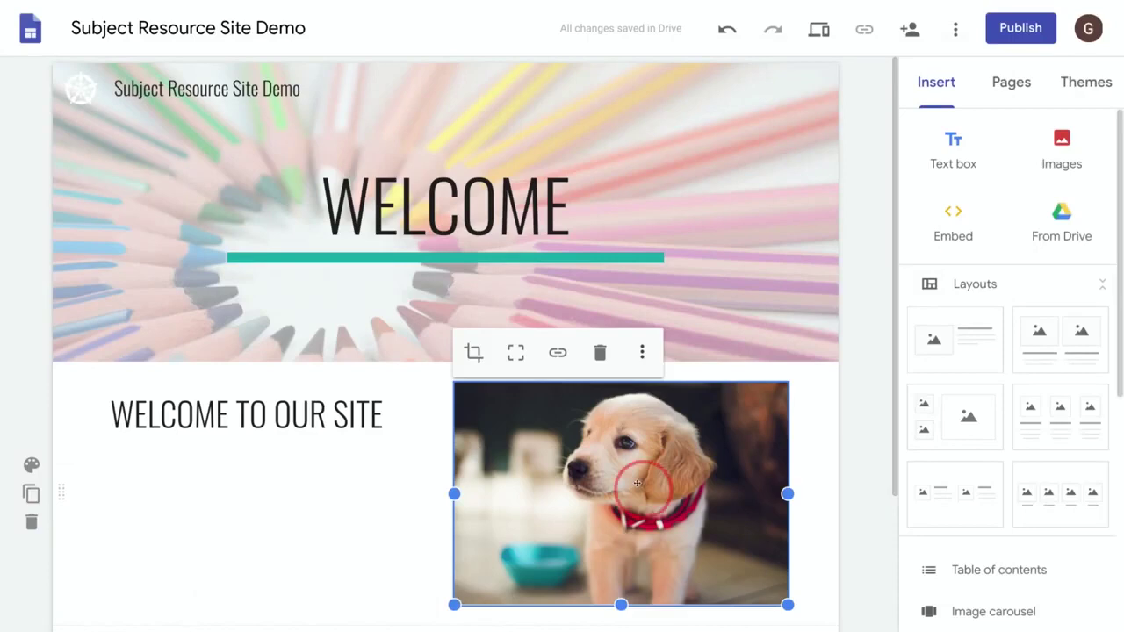
Step: Scale the puppy photo down proportionally, and widen it back to fill the right half of the section
left_click_drag(642, 409, 606, 502)
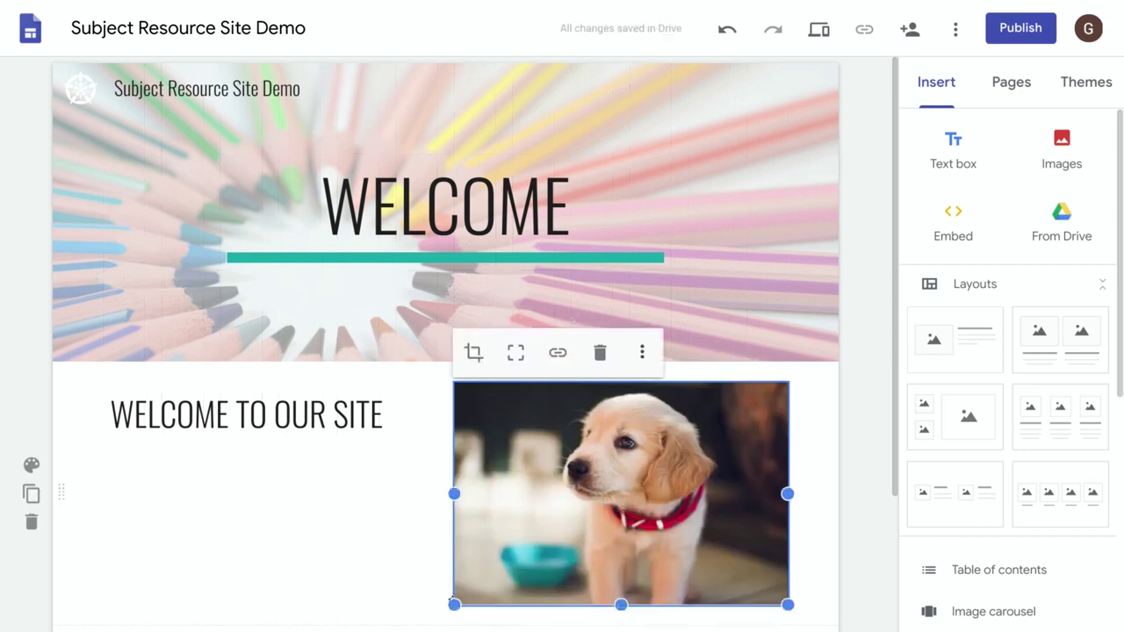
left_click(453, 603)
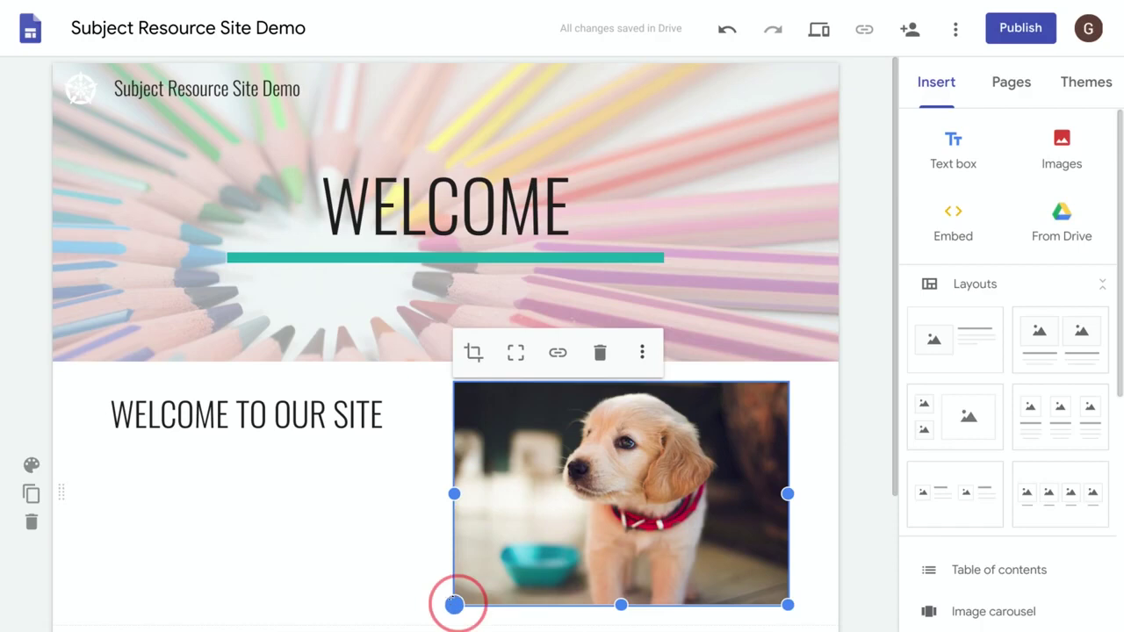
left_click_drag(453, 603, 456, 600)
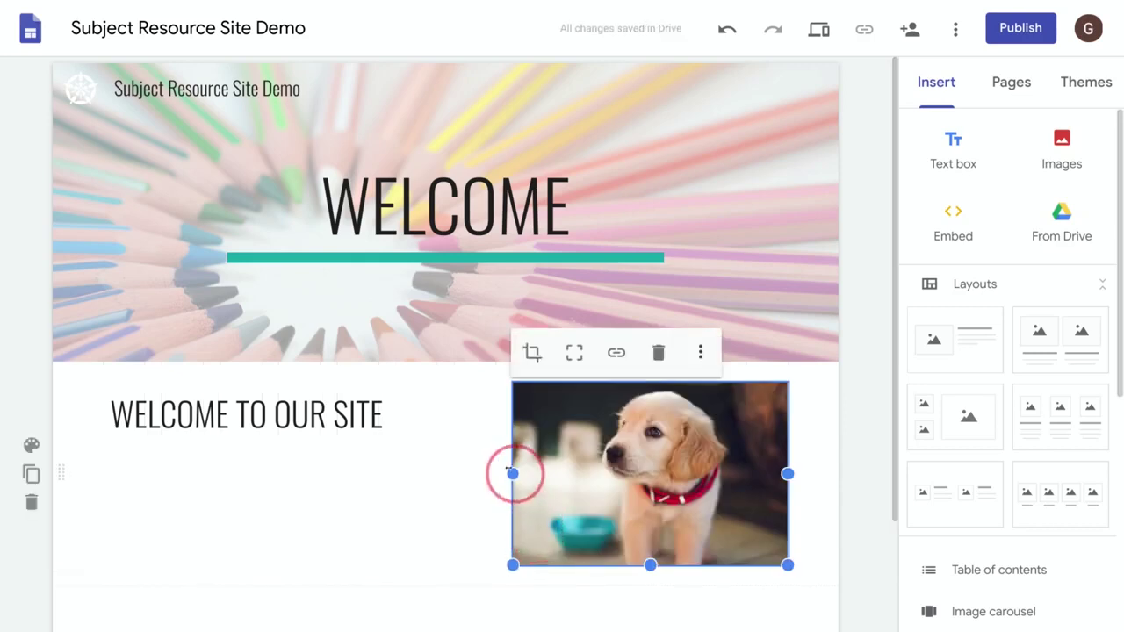
left_click_drag(513, 473, 510, 475)
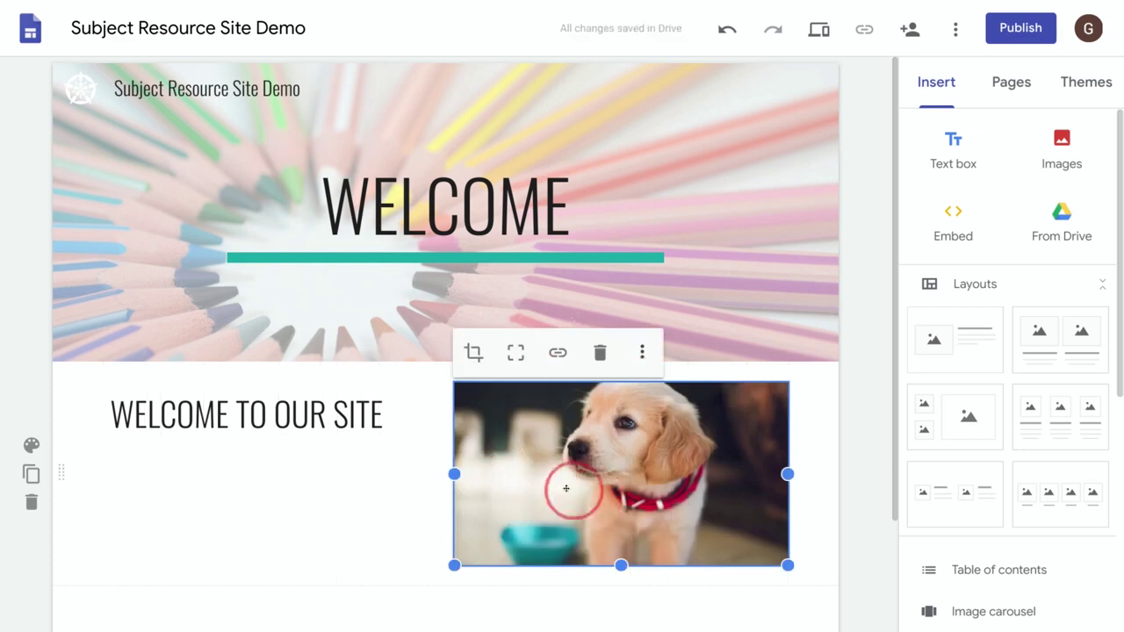
Step: Reposition the puppy photo within its crop frame so the whole head shows, and apply the crop
left_click(640, 469)
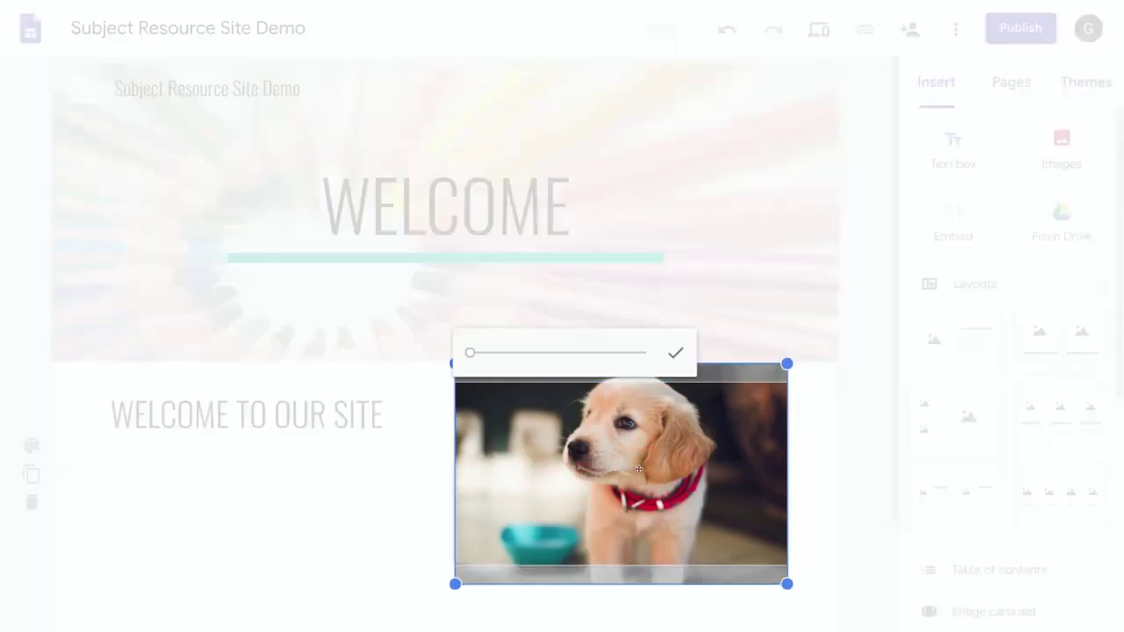
left_click_drag(643, 453, 647, 459)
left_click(676, 352)
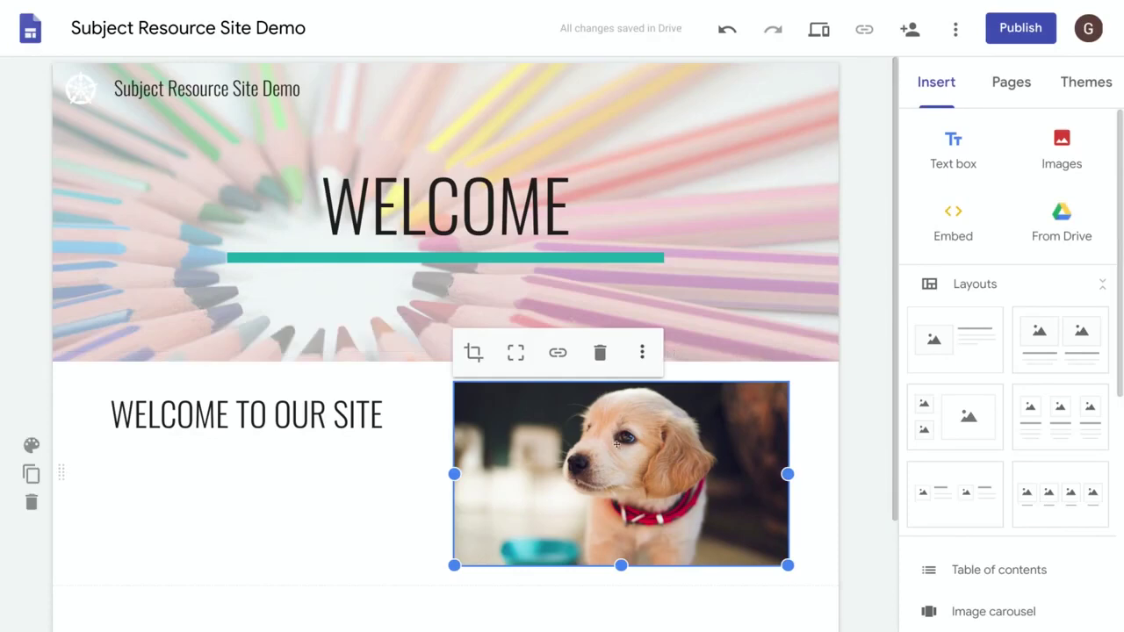
Step: Move the puppy photo directly beneath the "WELCOME TO OUR SITE" heading so both stack in one column
left_click_drag(612, 442, 237, 467)
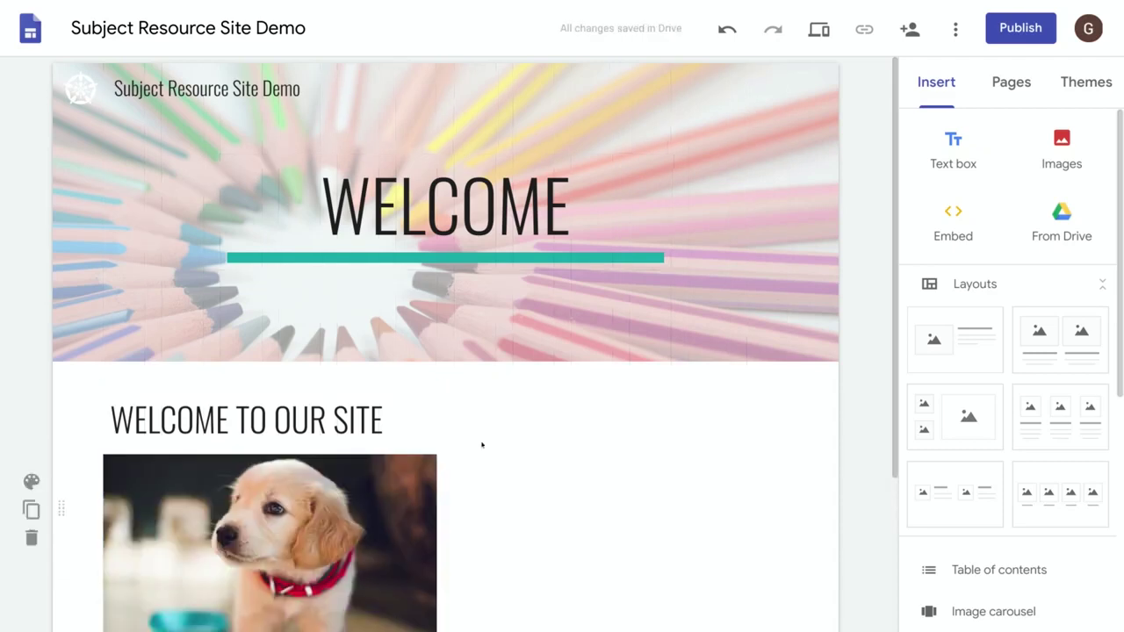
scroll(446, 343, "down", 3)
scroll(446, 343, "up", 2)
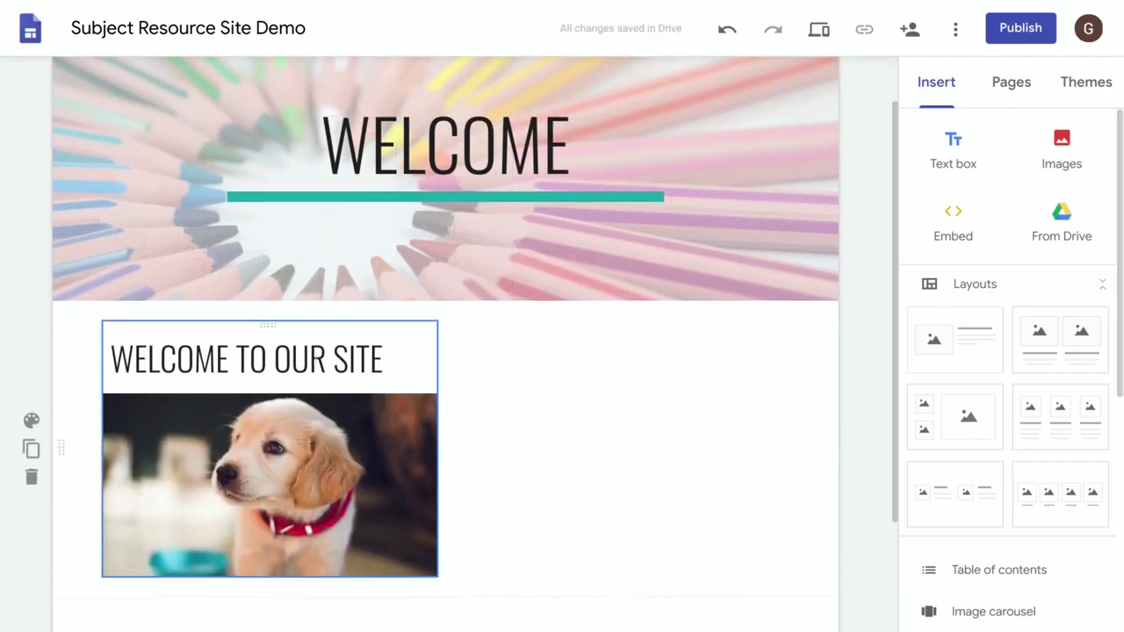
Step: Move the grouped welcome heading and puppy photo together into the right half of the section
left_click(193, 319)
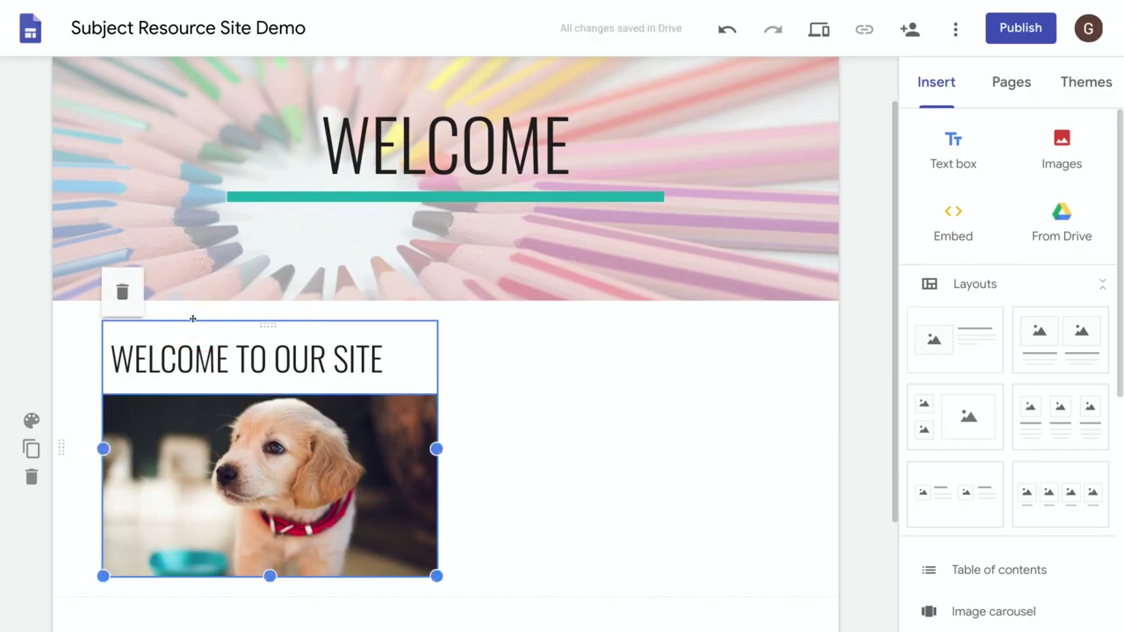
left_click(193, 319)
left_click_drag(193, 319, 655, 372)
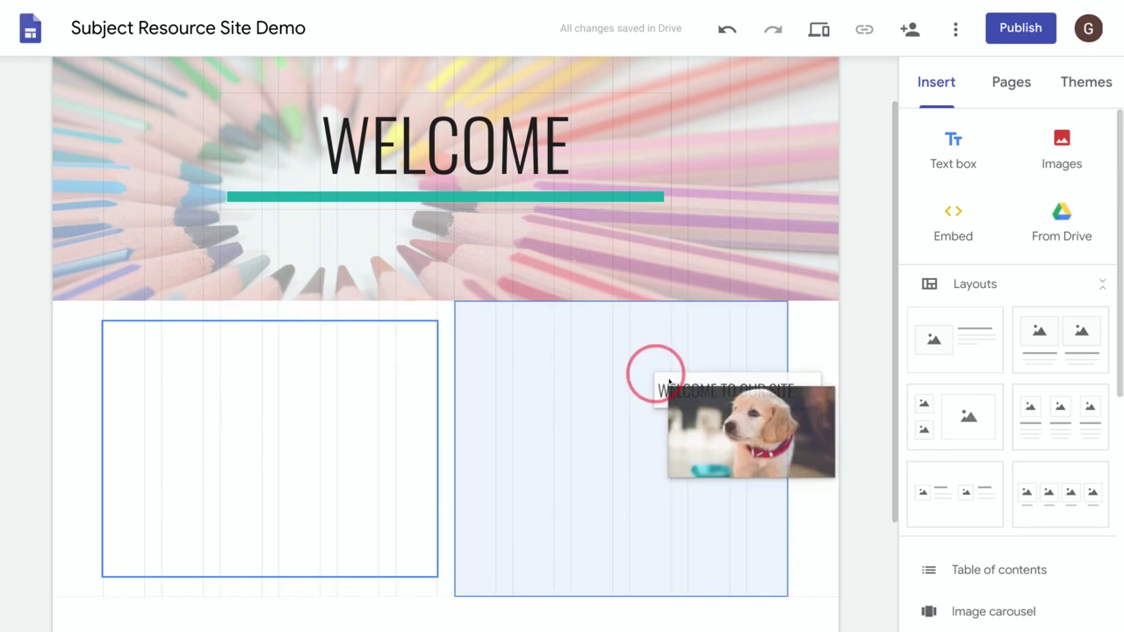
left_click_drag(655, 372, 689, 389)
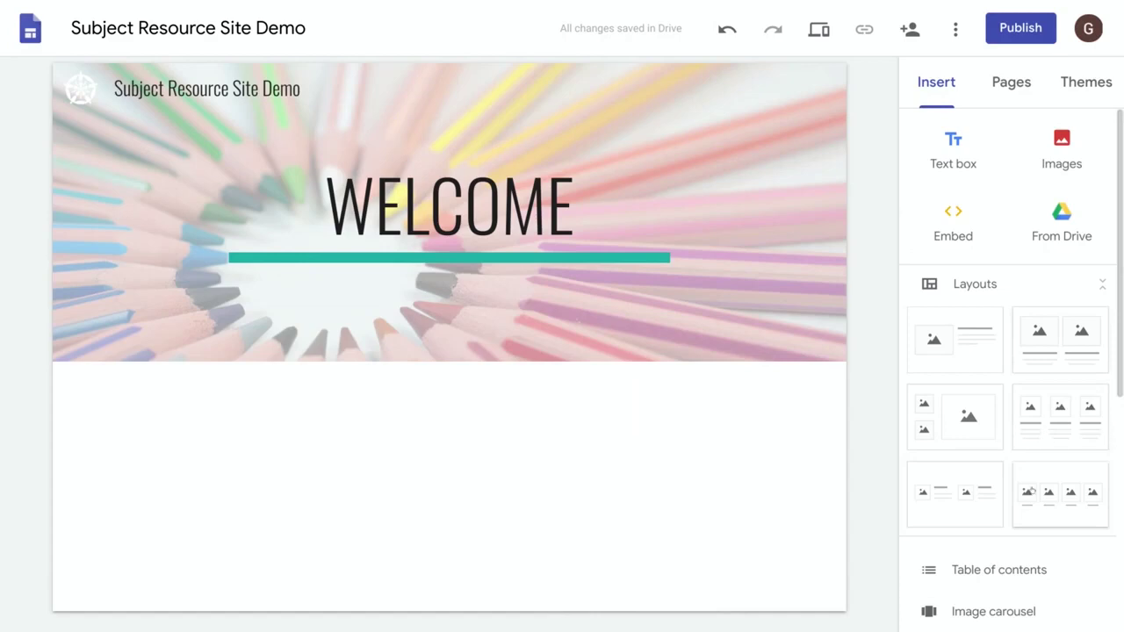
Step: Add the preset layout with one image beside text, and fill its image placeholder with the golden puppy photo from Drive
left_click(957, 348)
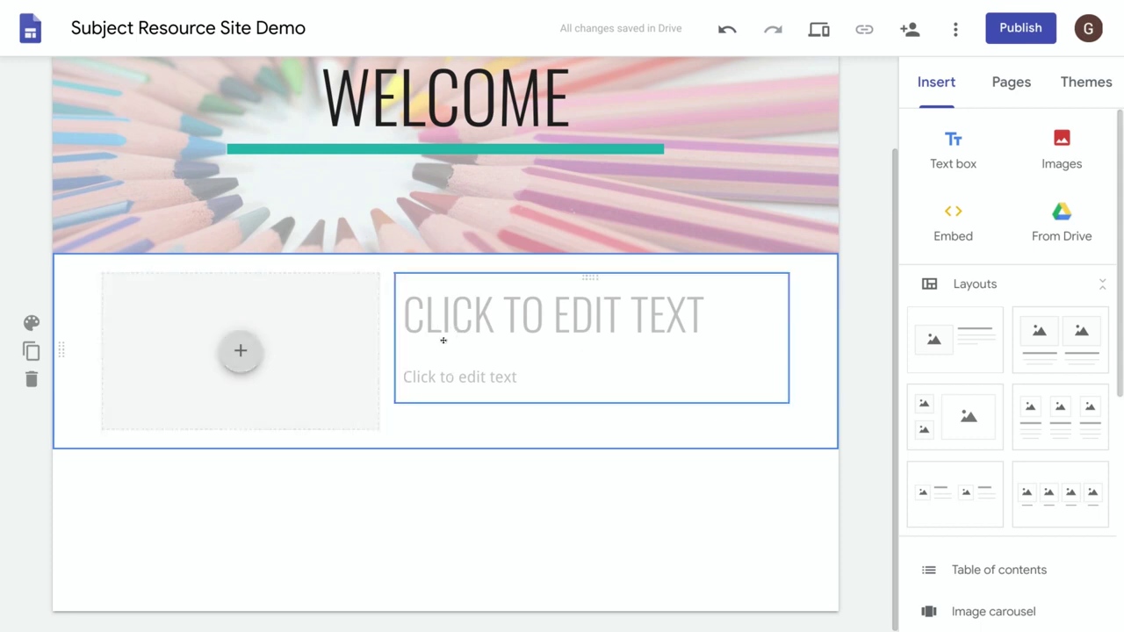
left_click(243, 357)
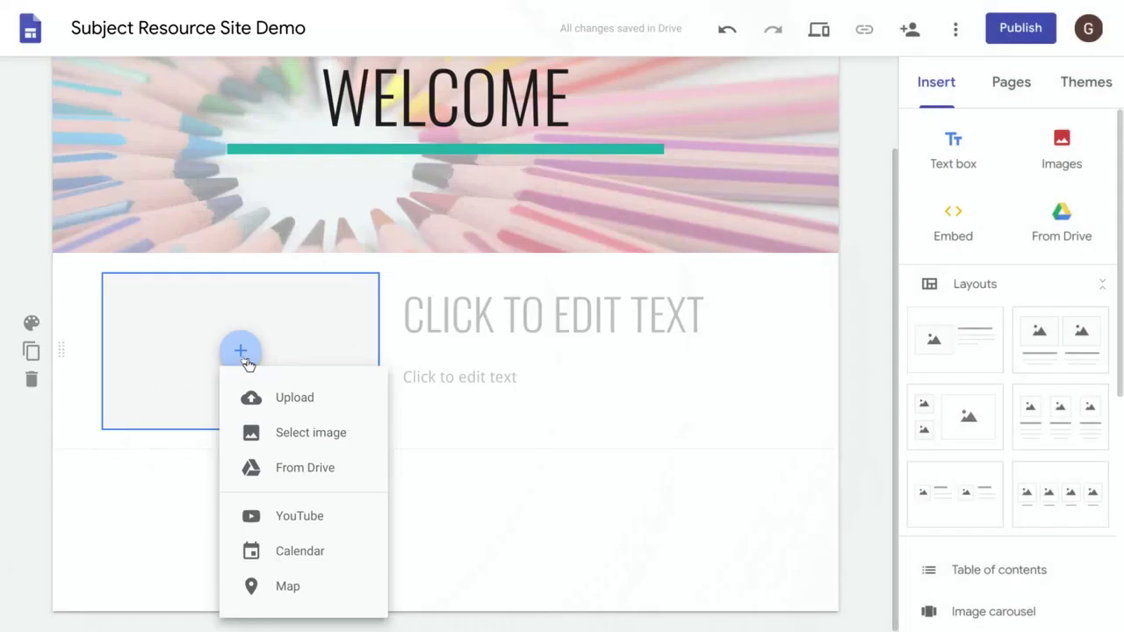
left_click(303, 433)
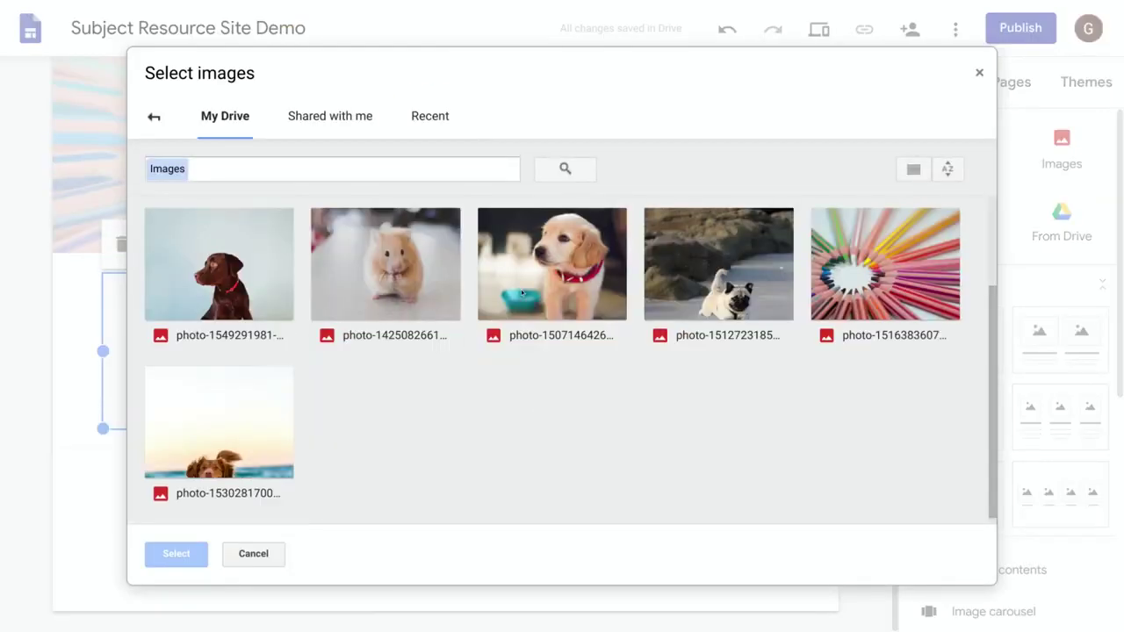
left_click(521, 294)
left_click(178, 553)
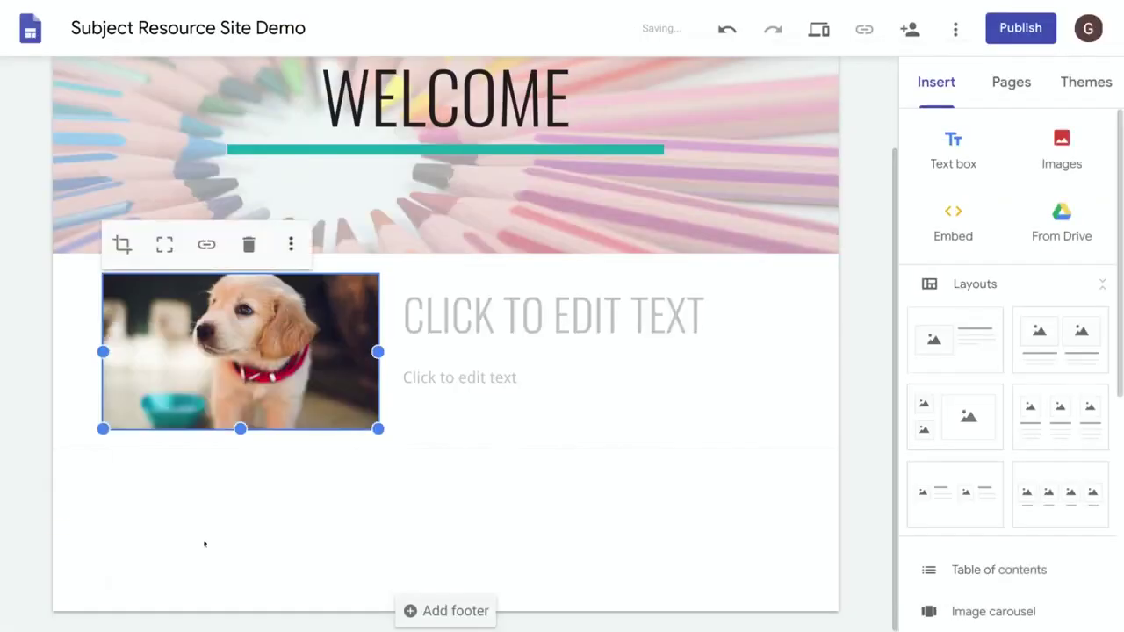
left_click(354, 501)
Step: Enter "TITLE" as the heading beside the puppy photo and "Here is some text" as the body text beneath it
left_click(490, 307)
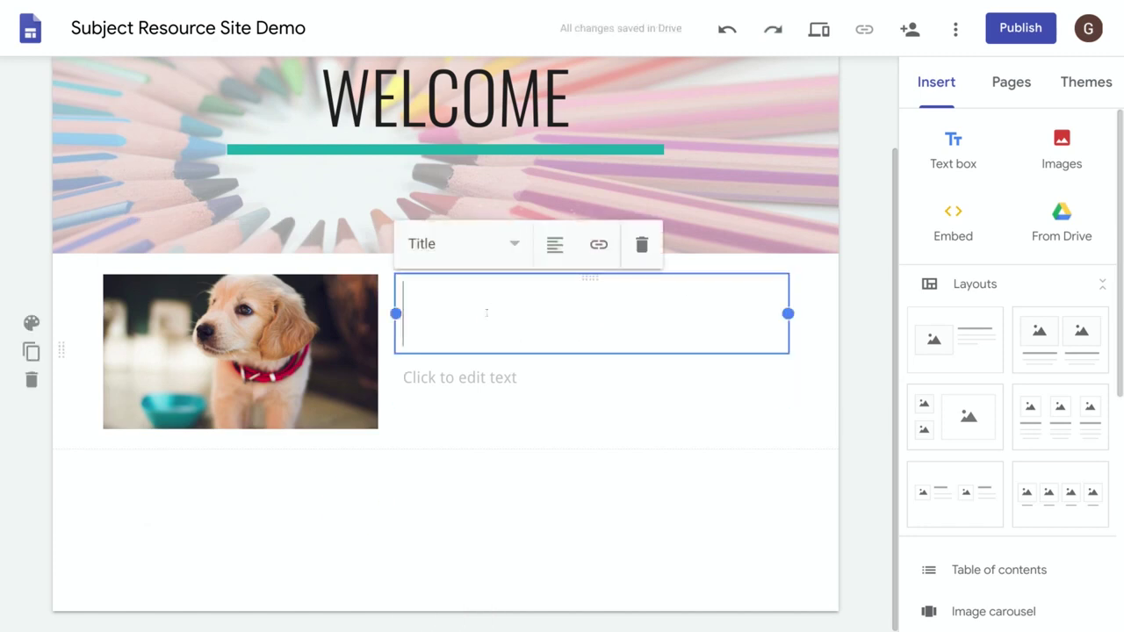
type("TITLE")
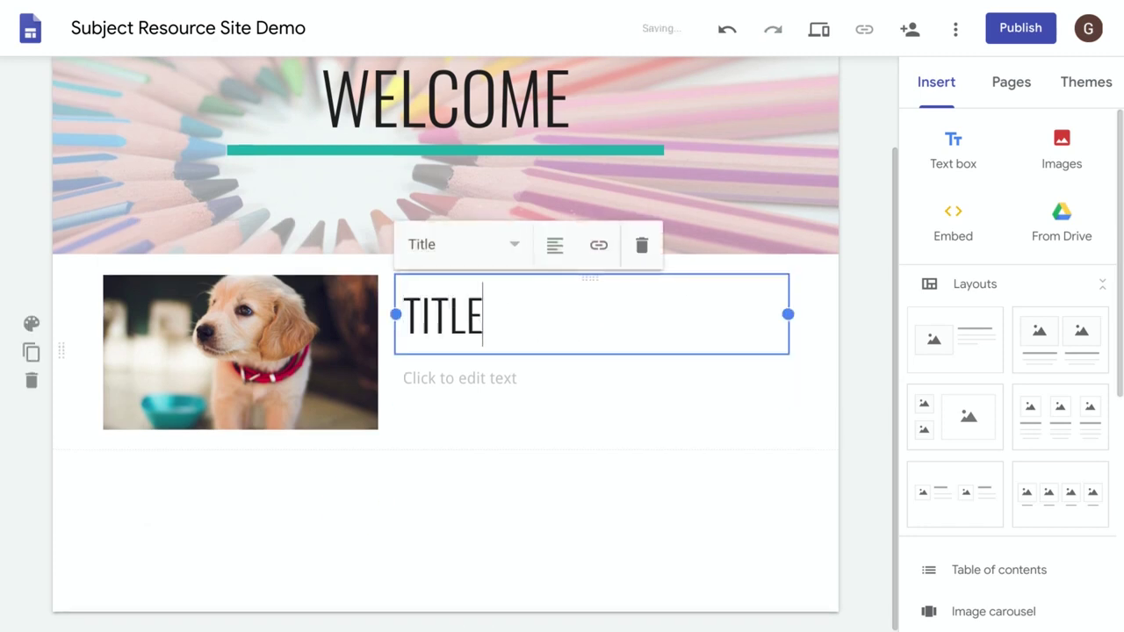
left_click(474, 377)
type("Here is some text")
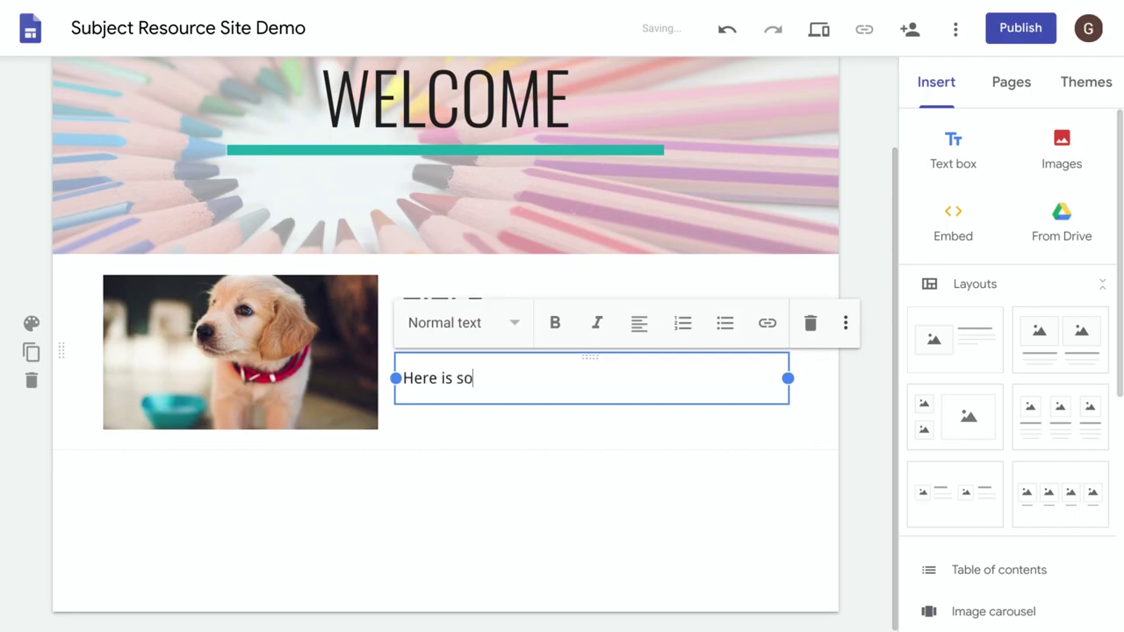
left_click(491, 491)
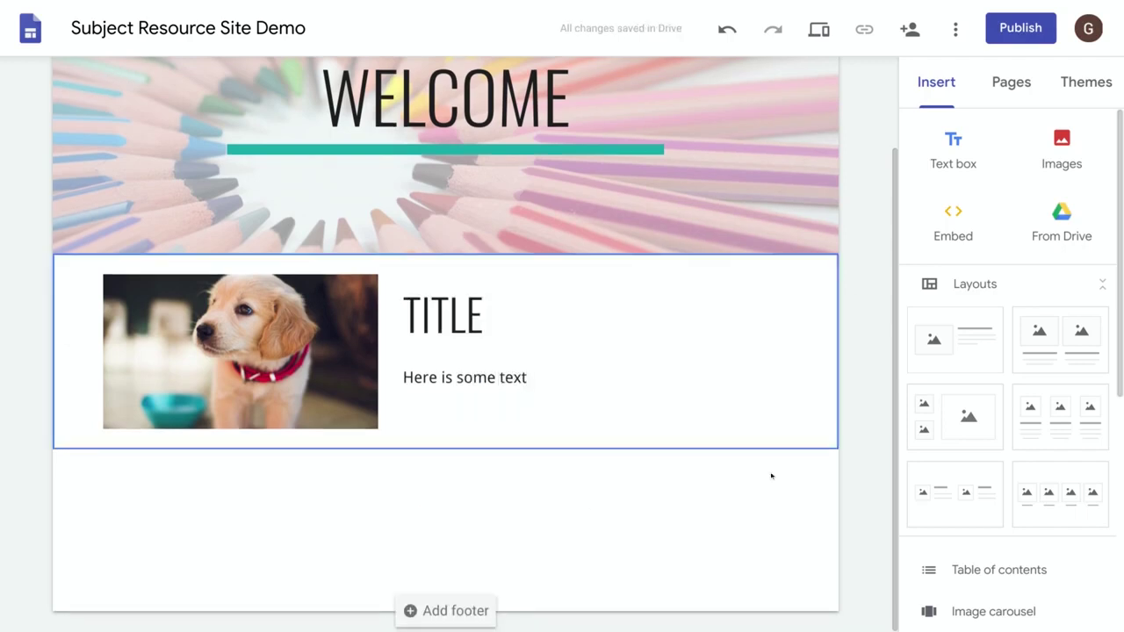
Step: Add the preset layout with four captioned images in a row below the TITLE section
left_click(1070, 493)
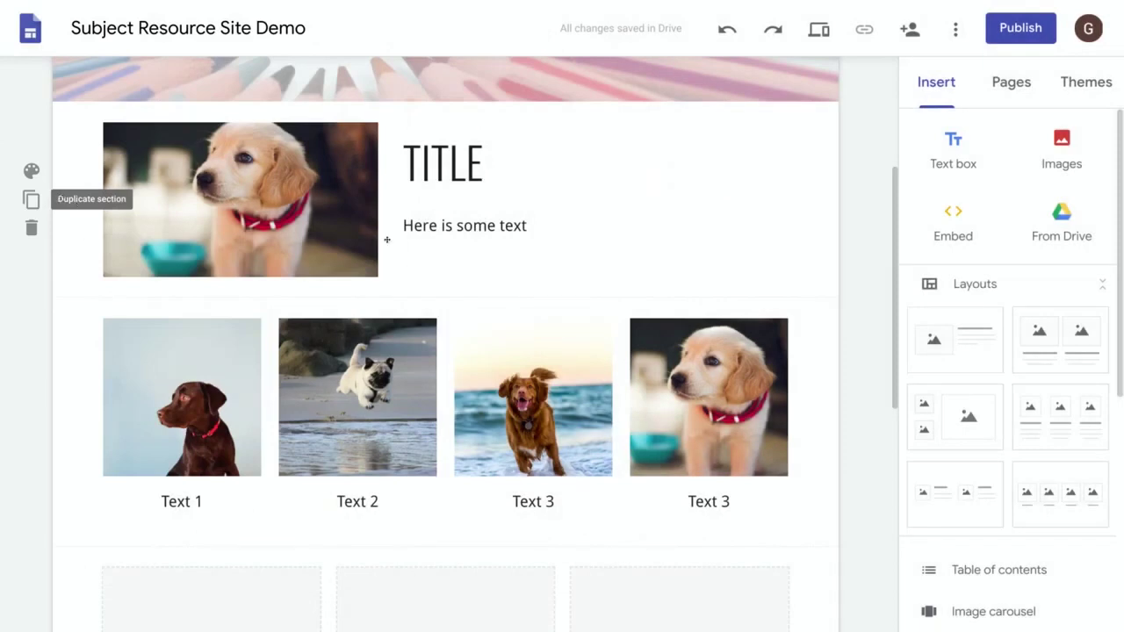
Step: Move the TITLE section below the row of four dog photos, and move it back above them
left_click(61, 198)
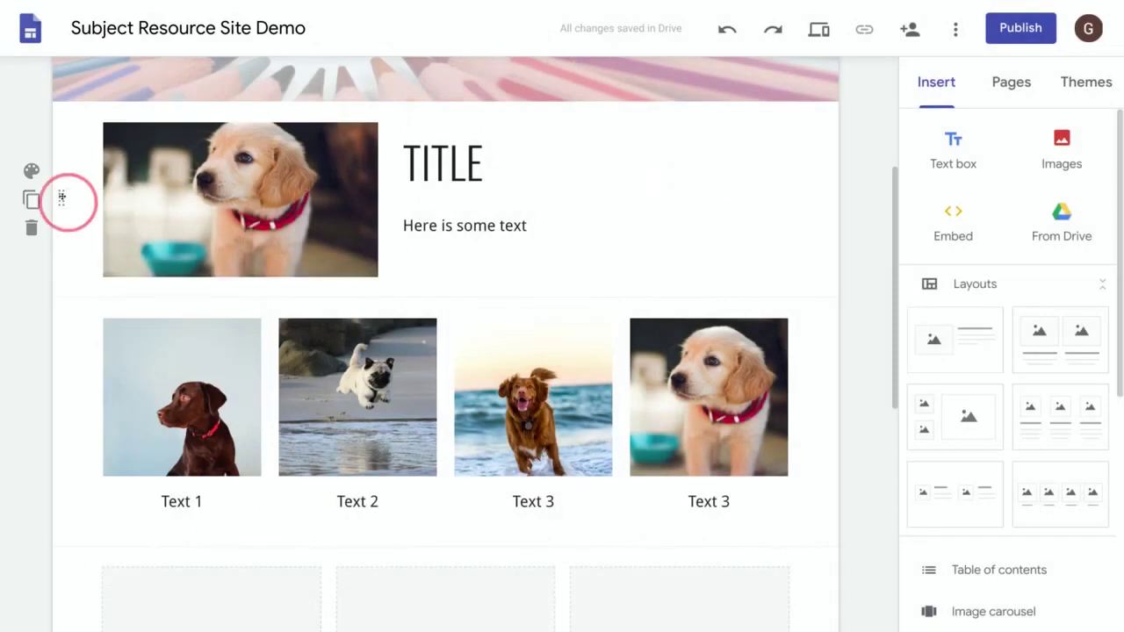
left_click_drag(62, 197, 72, 500)
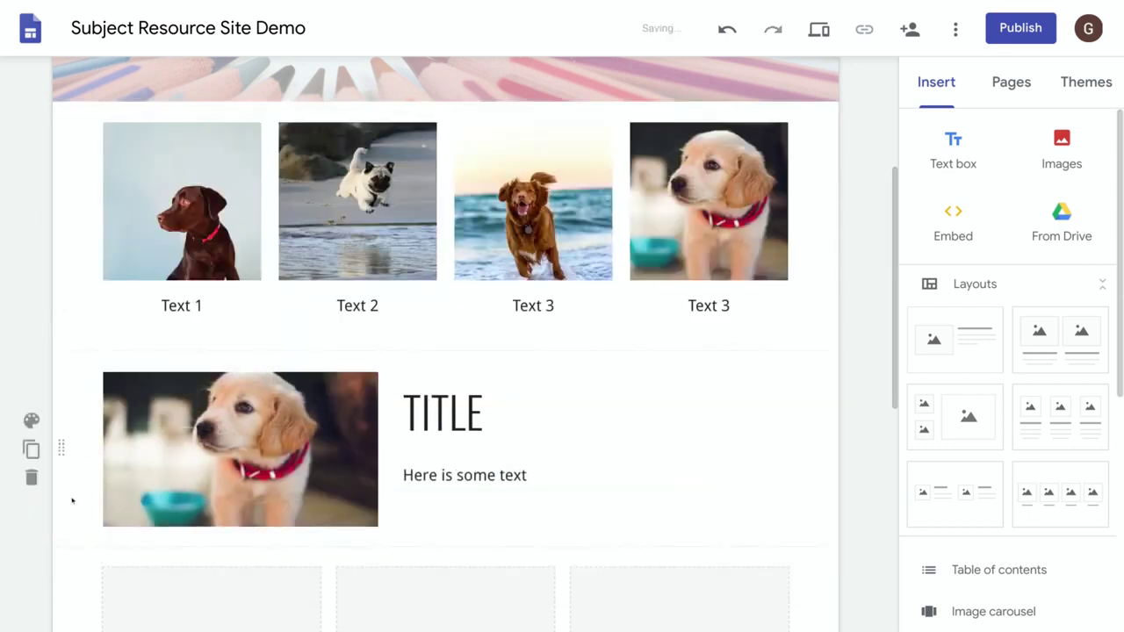
left_click(60, 444)
left_click_drag(60, 445, 85, 161)
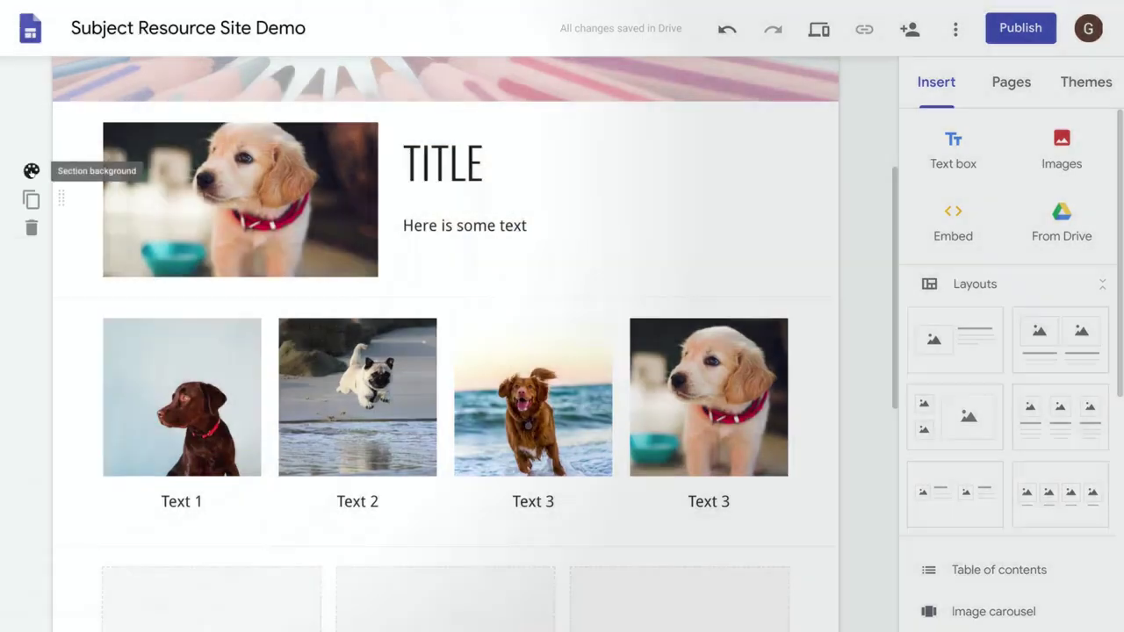
Step: Set the TITLE section's background to Emphasis 1, and open the background choices for the four-photo section
left_click(32, 170)
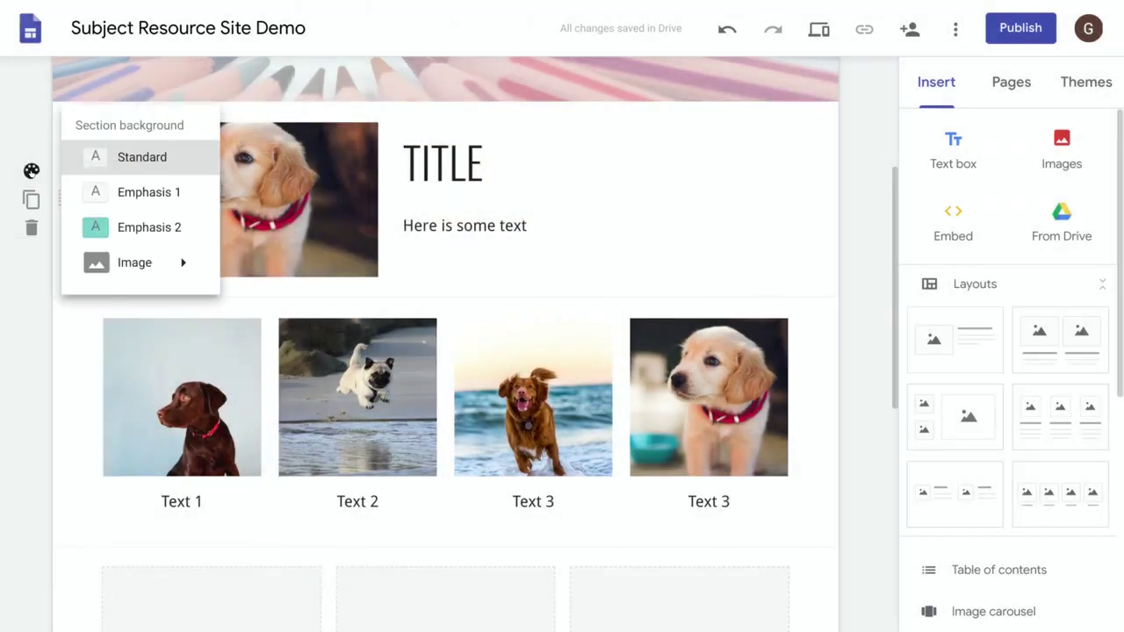
left_click(142, 193)
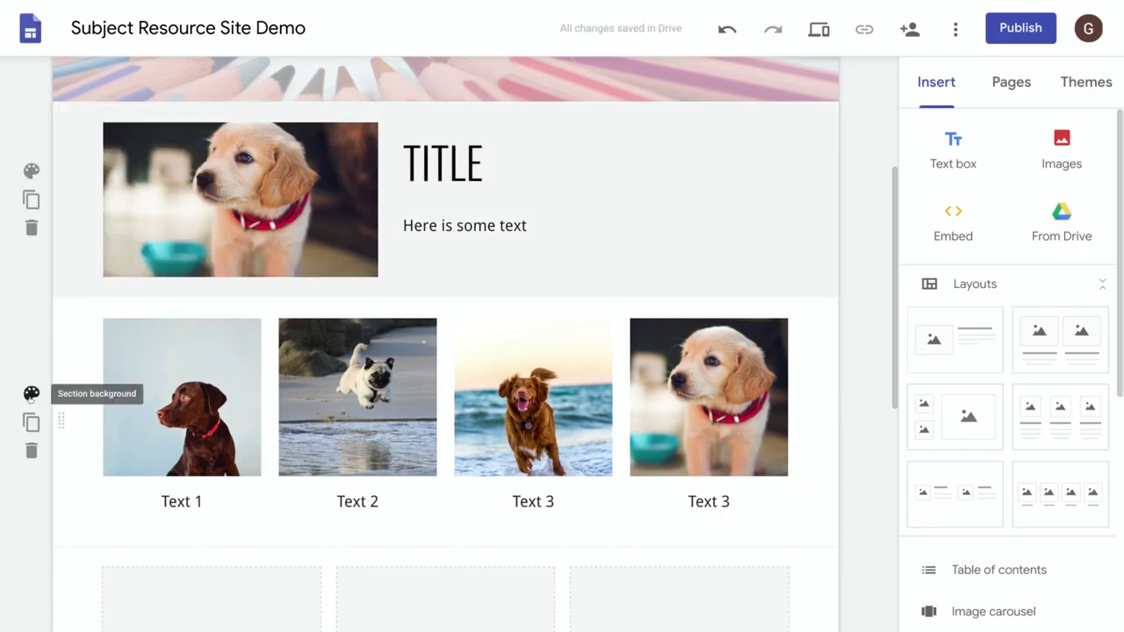
left_click(30, 394)
mouse_move(145, 487)
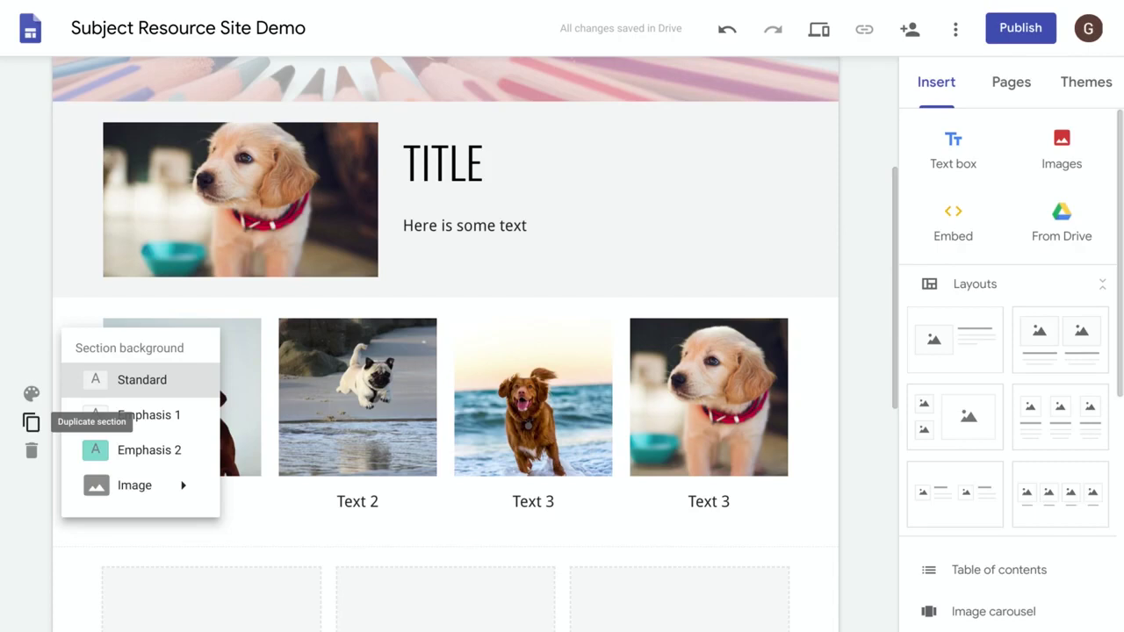
Step: Duplicate the section with four dog photos, and delete the duplicate
left_click(30, 423)
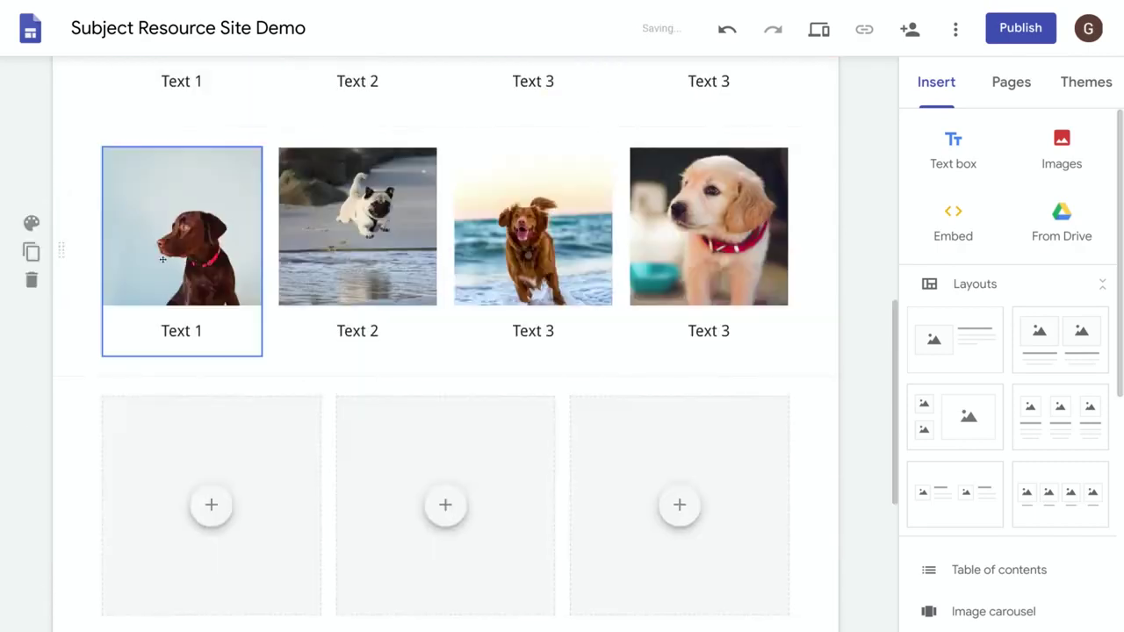
left_click(31, 282)
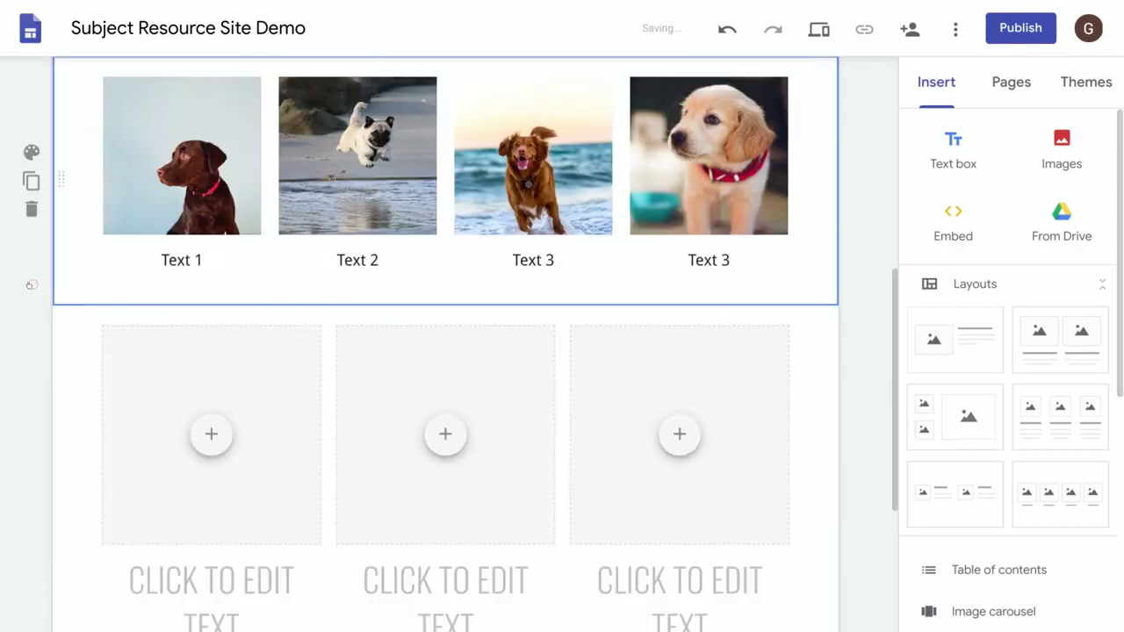
scroll(863, 443, "up", 6)
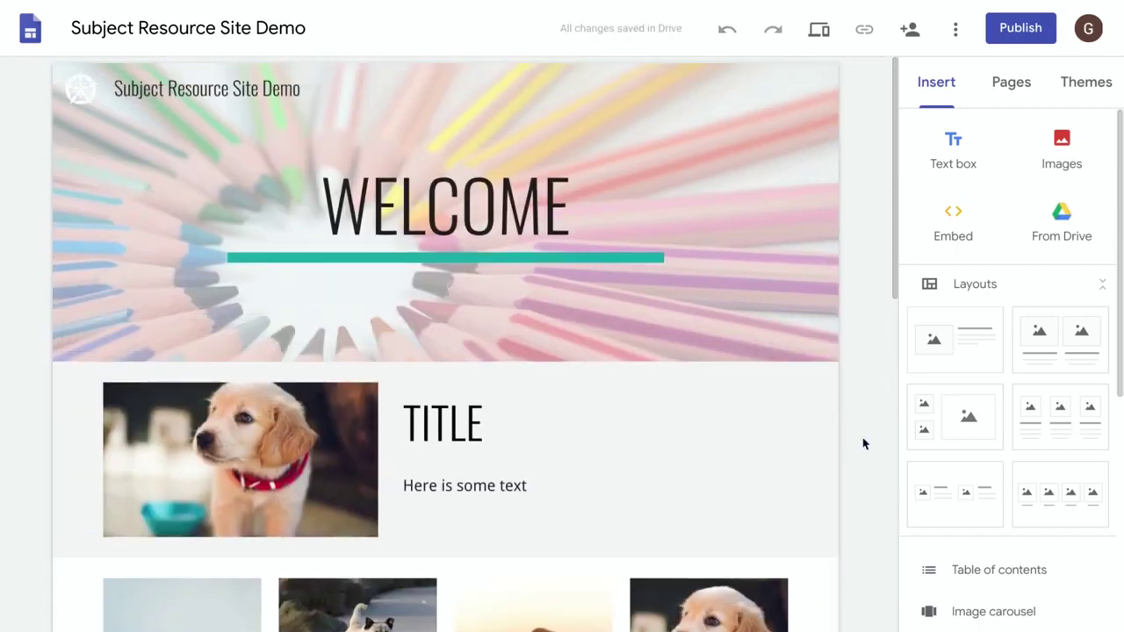